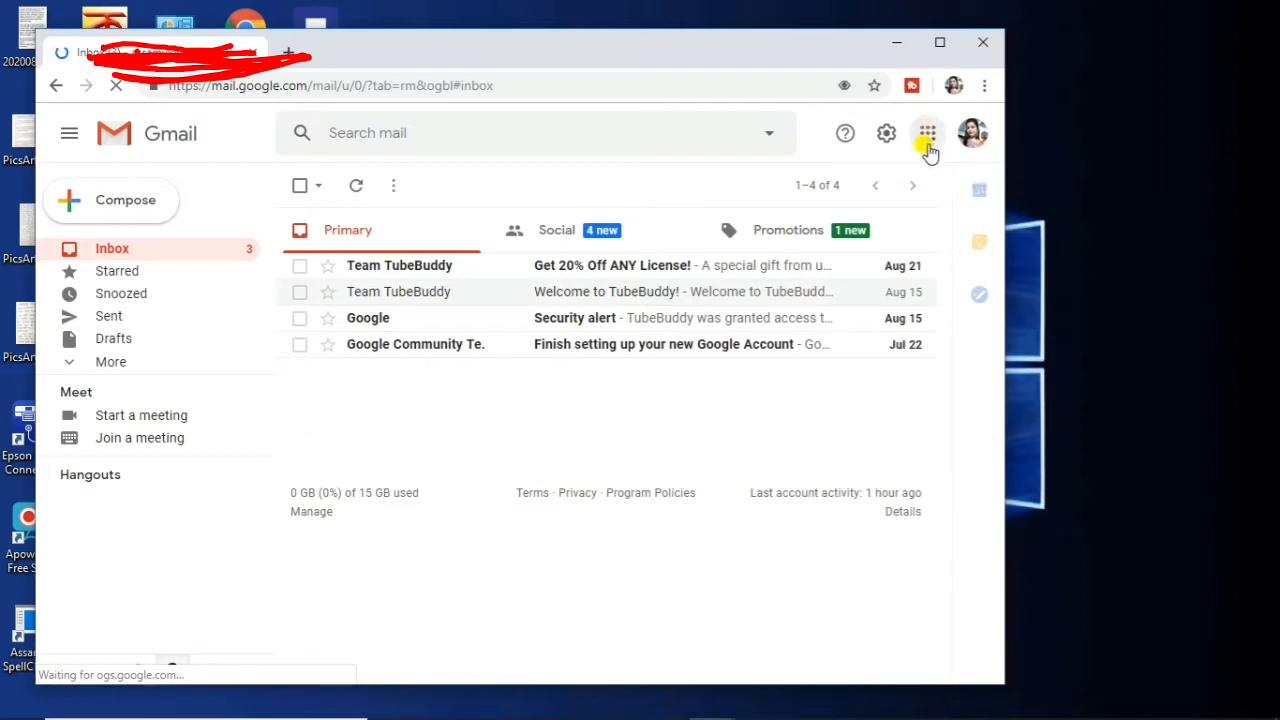
- Maximize the Gmail window and open Google Drive from the Google apps
{"action": "left_click", "coordinate": [941, 44]}
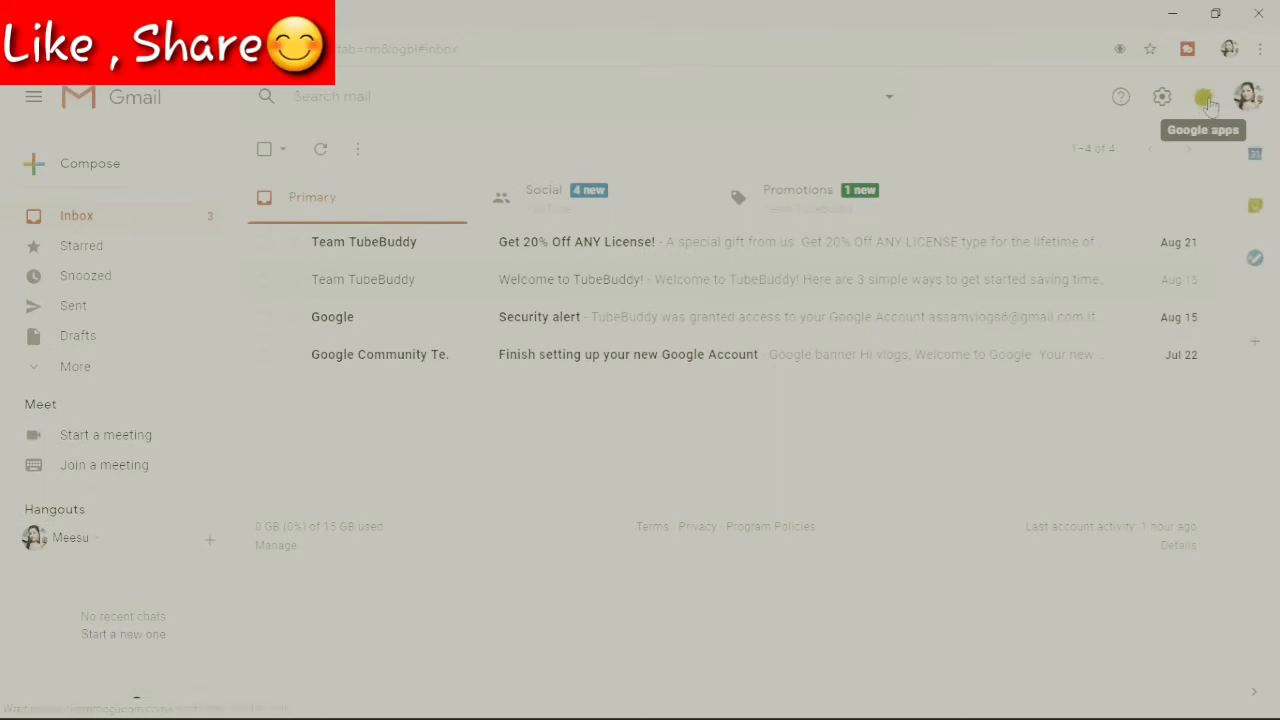
{"action": "left_click", "coordinate": [1205, 98]}
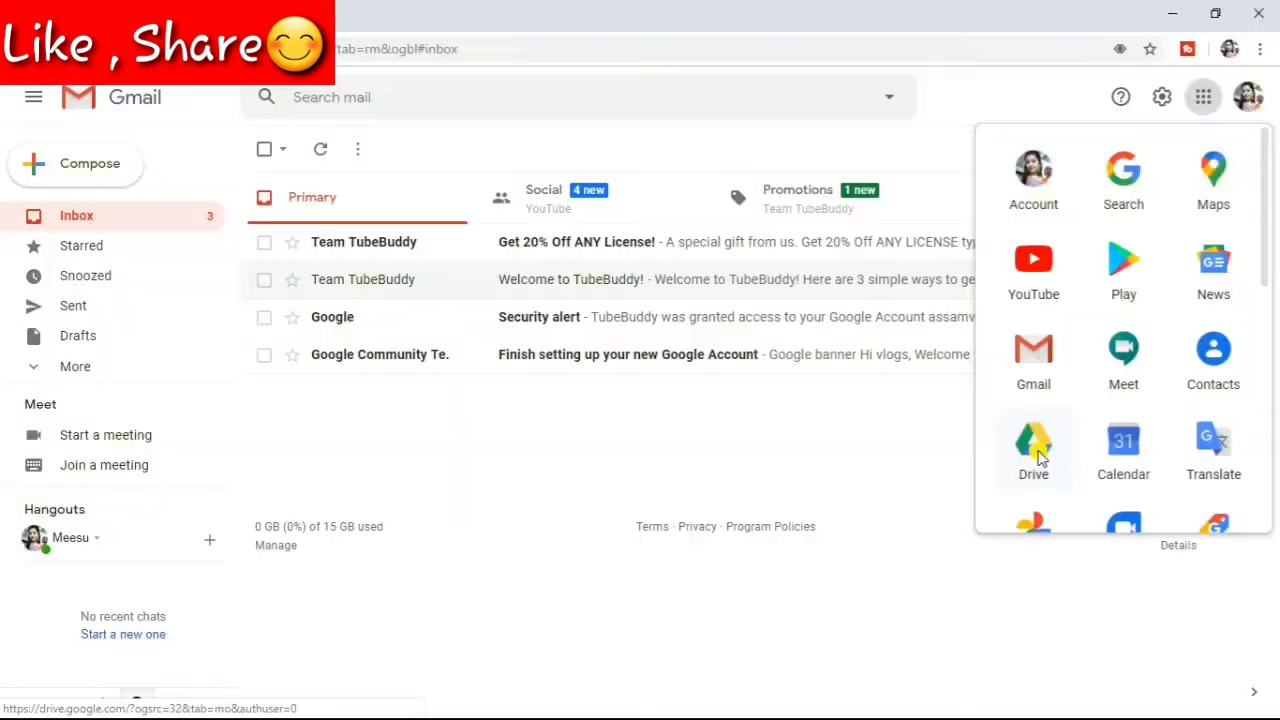
{"action": "left_click", "coordinate": [1036, 452]}
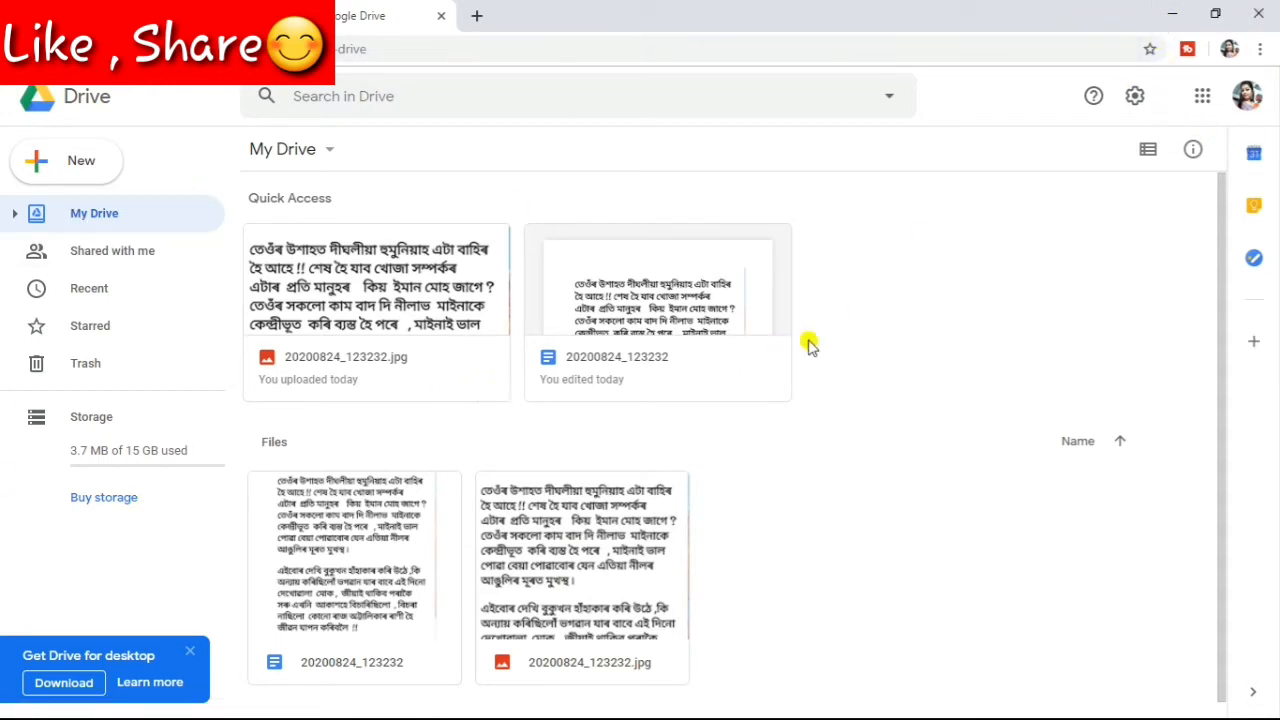
- Minimize the browser and view the desktop image PicsArt_08-24-11.03.36.jpg in Photos, closing it when done
{"action": "left_click", "coordinate": [1170, 13]}
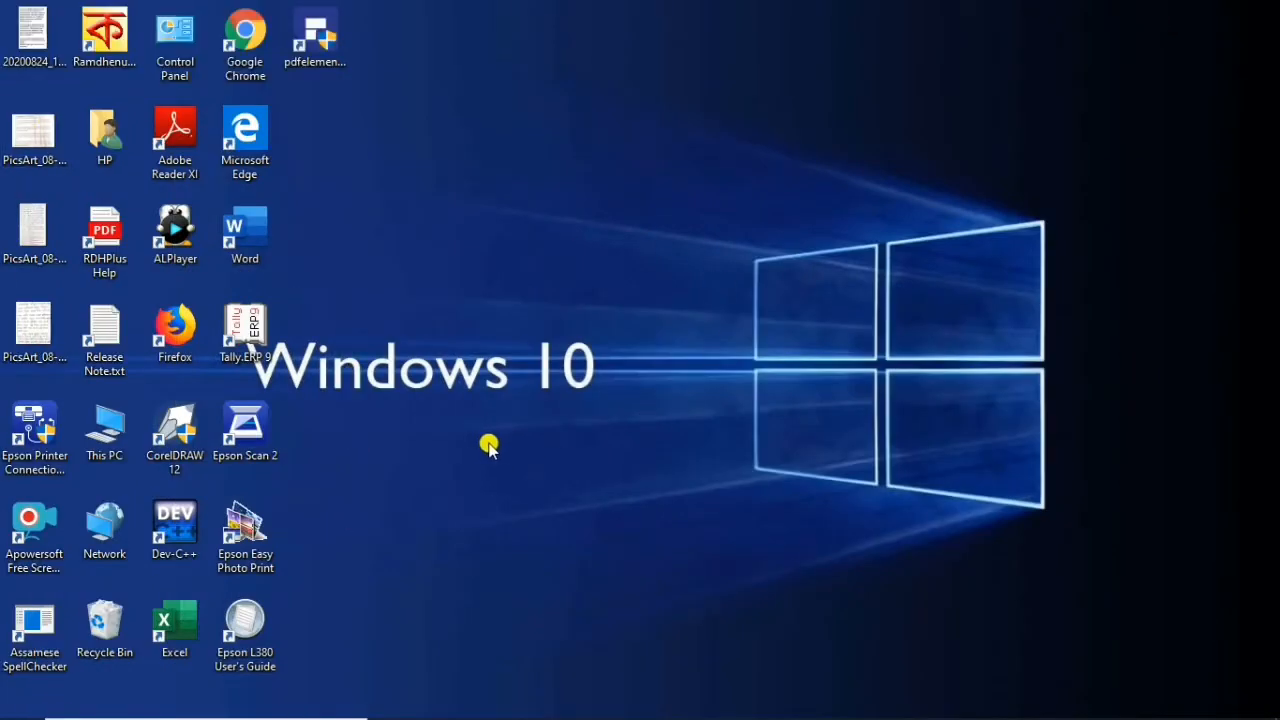
{"action": "left_click", "coordinate": [36, 236]}
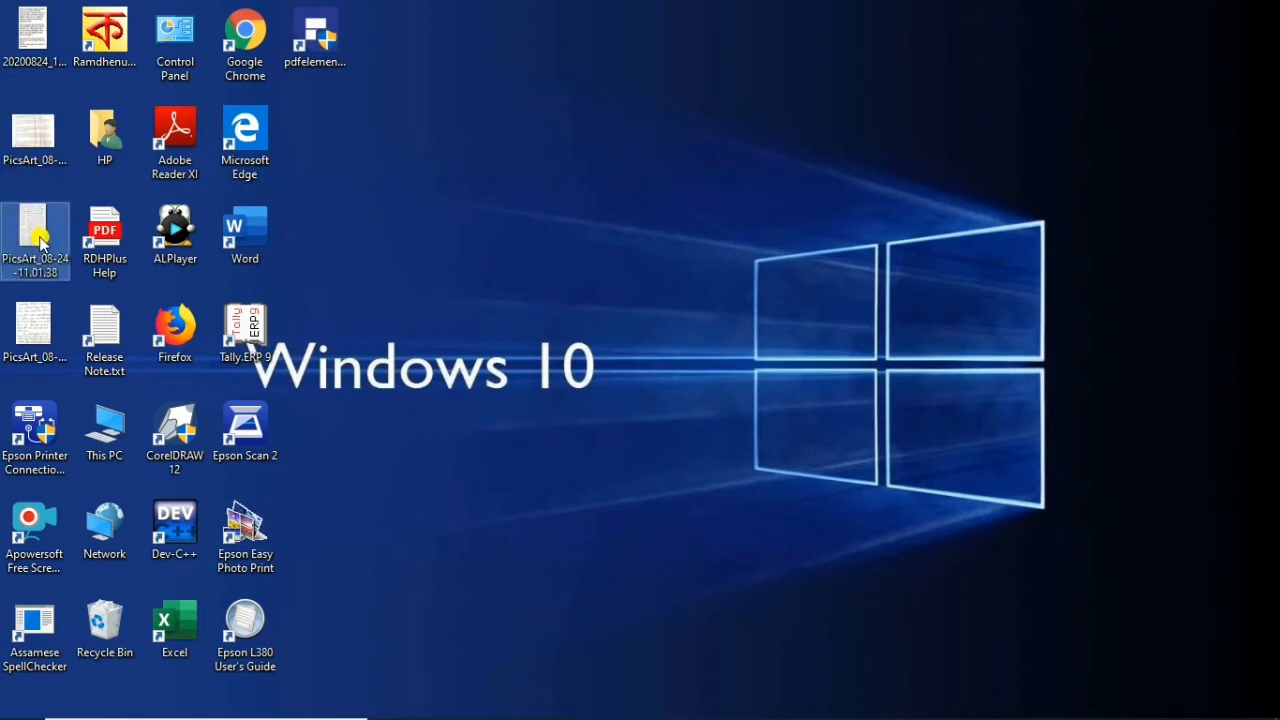
{"action": "left_click", "coordinate": [24, 338]}
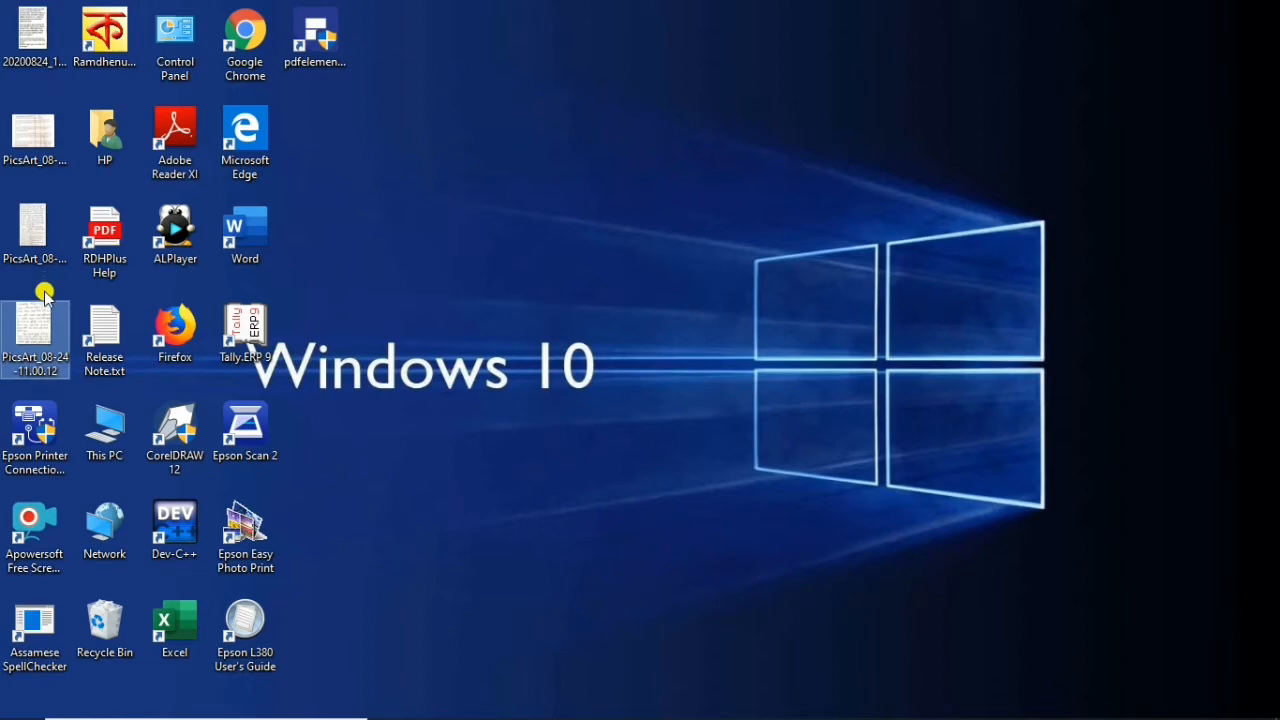
{"action": "left_click", "coordinate": [36, 145]}
{"action": "double_click", "coordinate": [47, 148]}
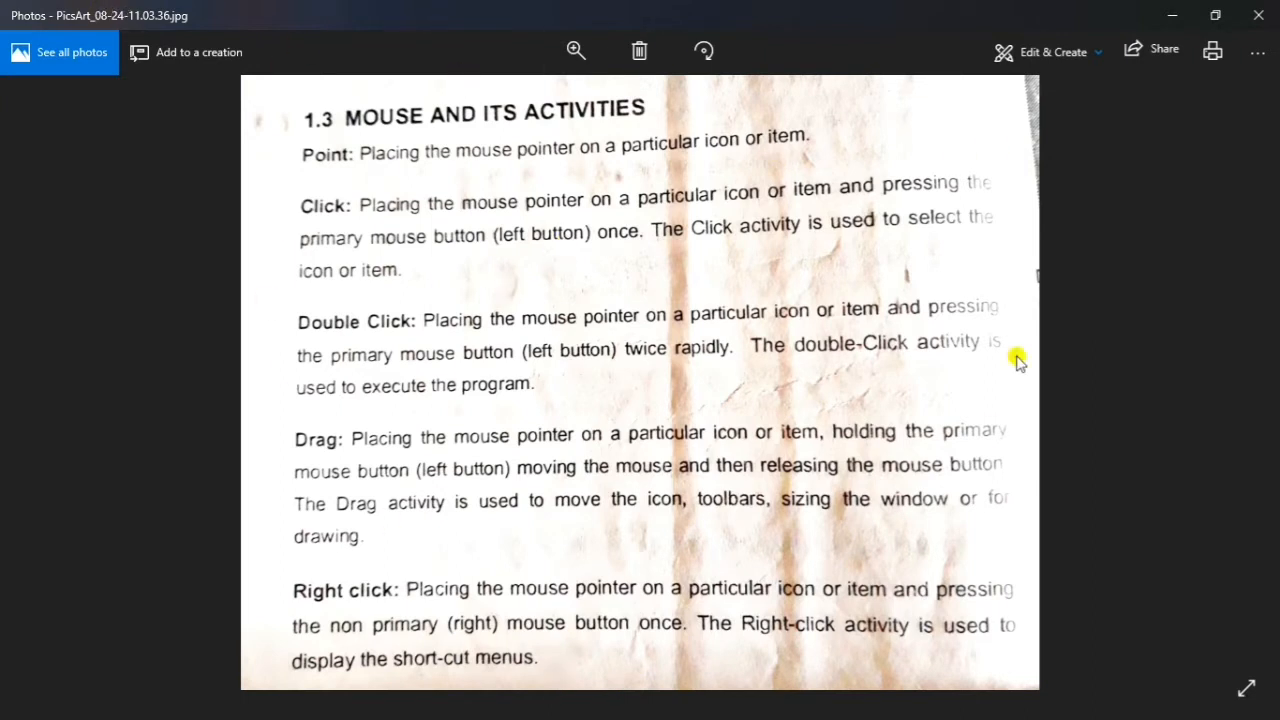
{"action": "left_click", "coordinate": [1258, 15]}
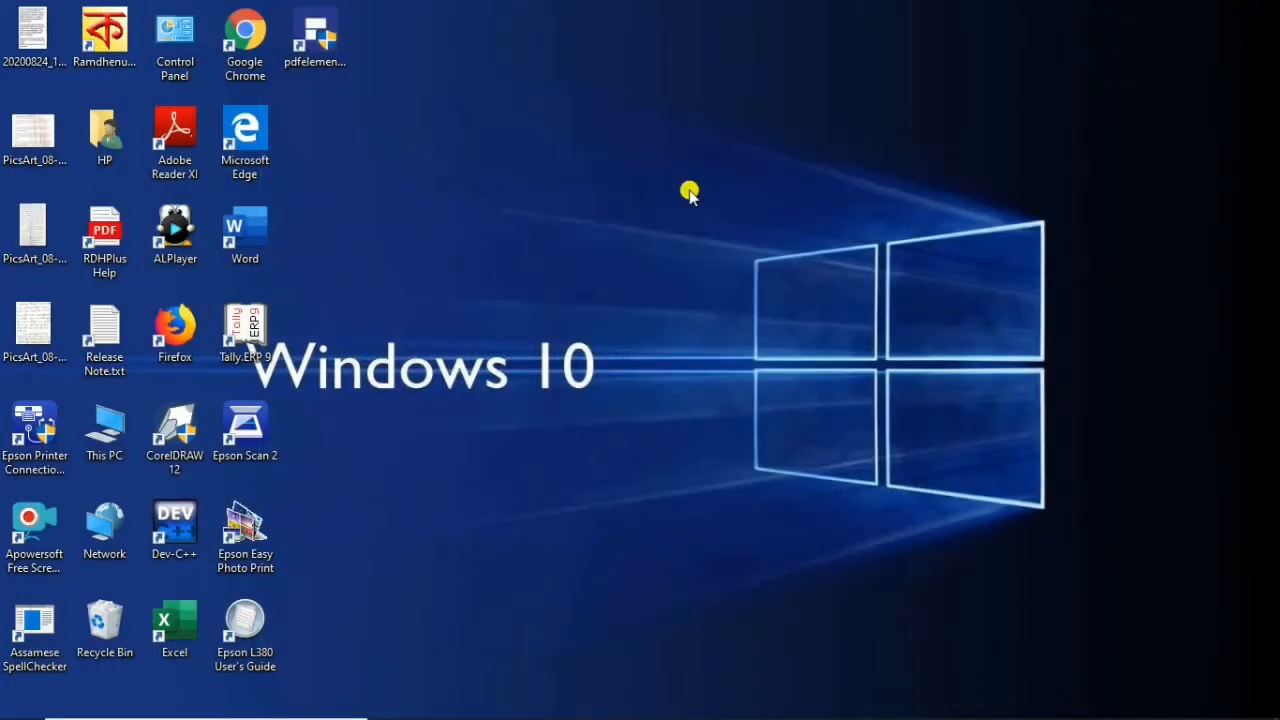
- Switch back to Google Drive in Chrome and upload the image PicsArt_08-24-11.03.36 from the Desktop folder
{"action": "mouse_move", "coordinate": [795, 716]}
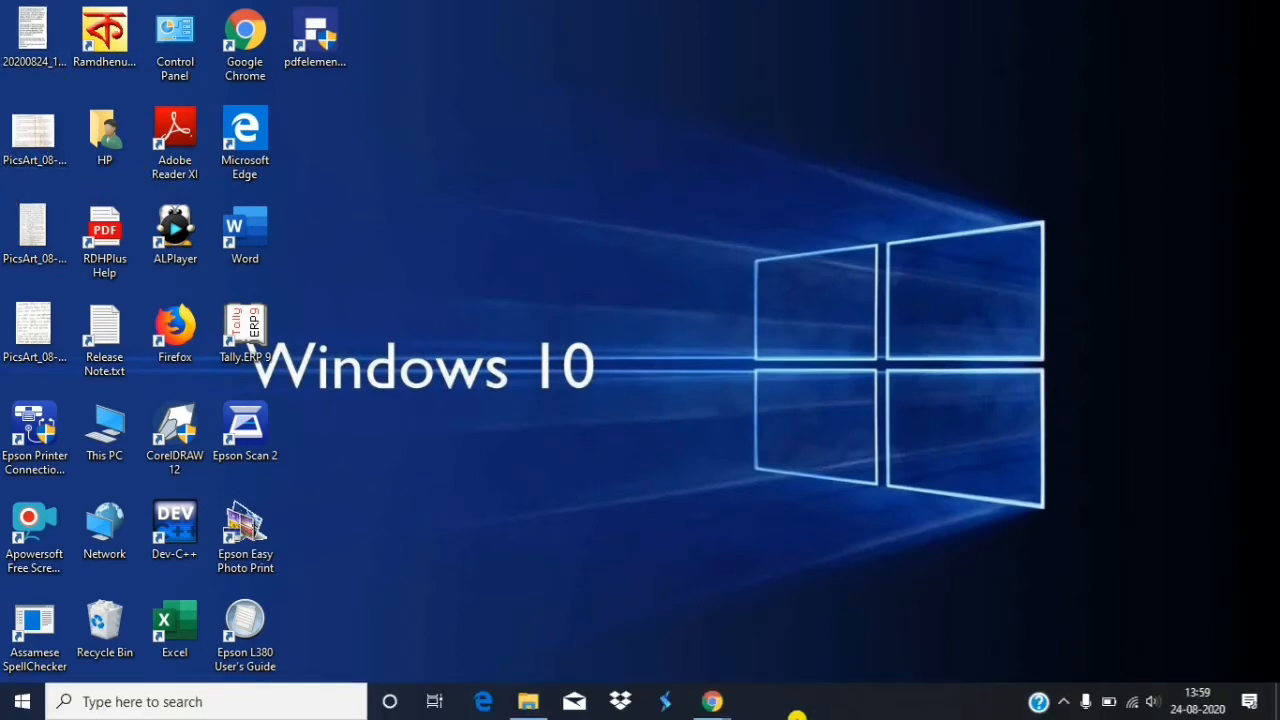
{"action": "mouse_move", "coordinate": [709, 708]}
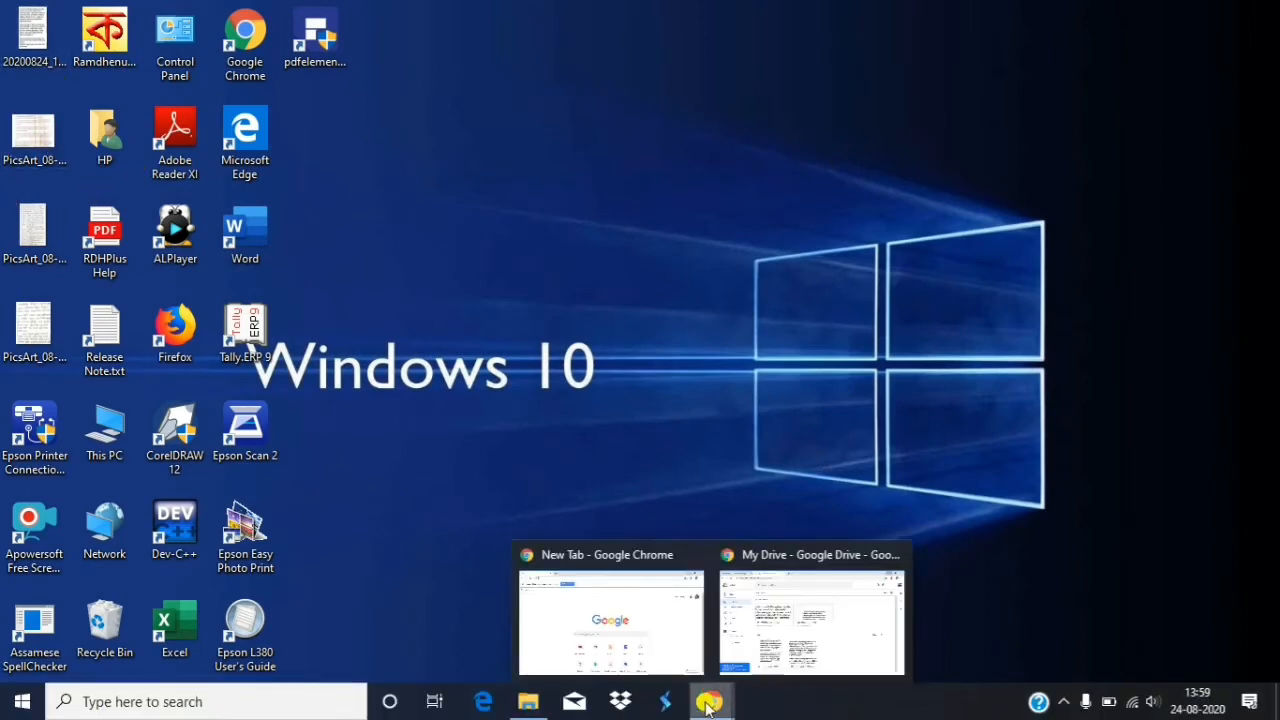
{"action": "left_click", "coordinate": [848, 592]}
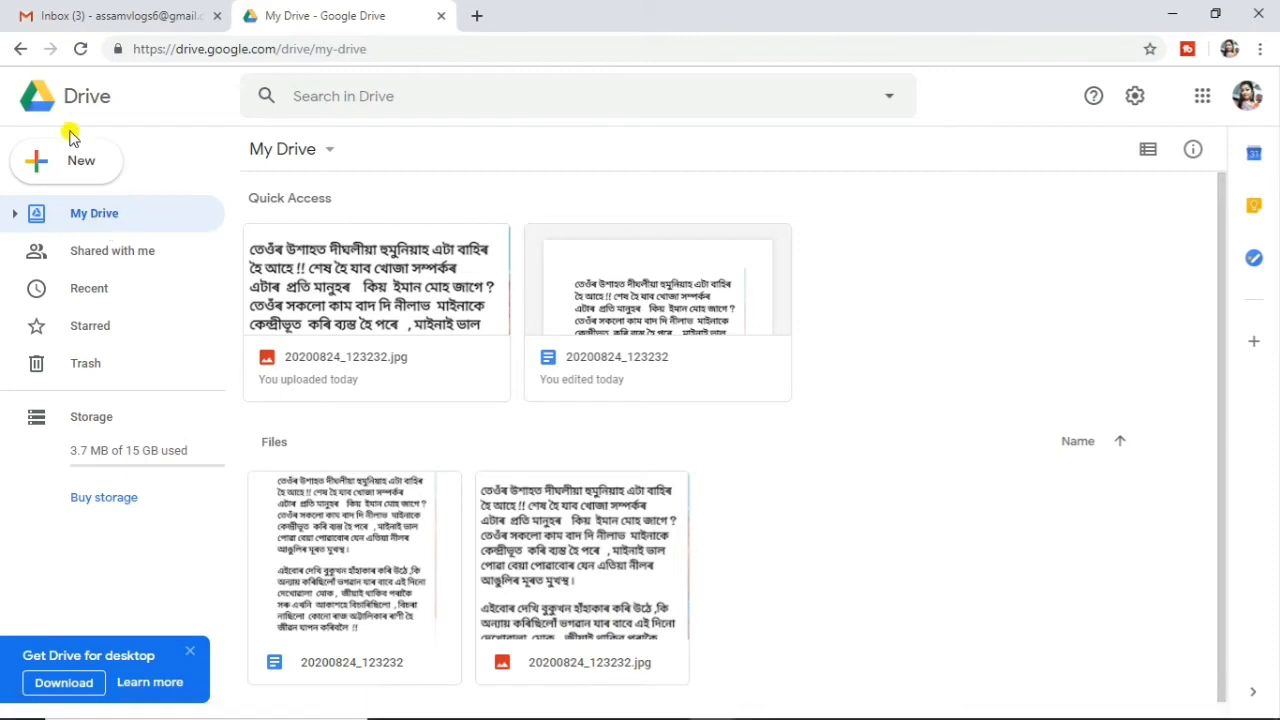
{"action": "left_click", "coordinate": [77, 162]}
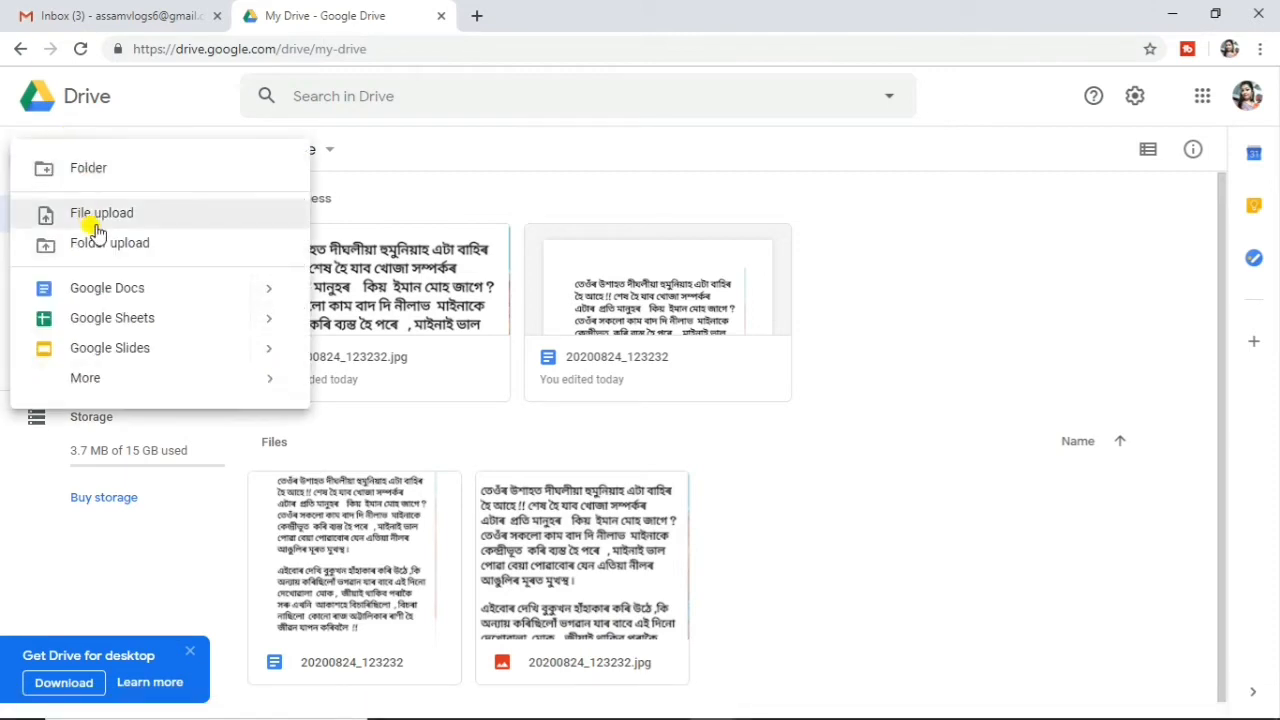
{"action": "left_click", "coordinate": [108, 214]}
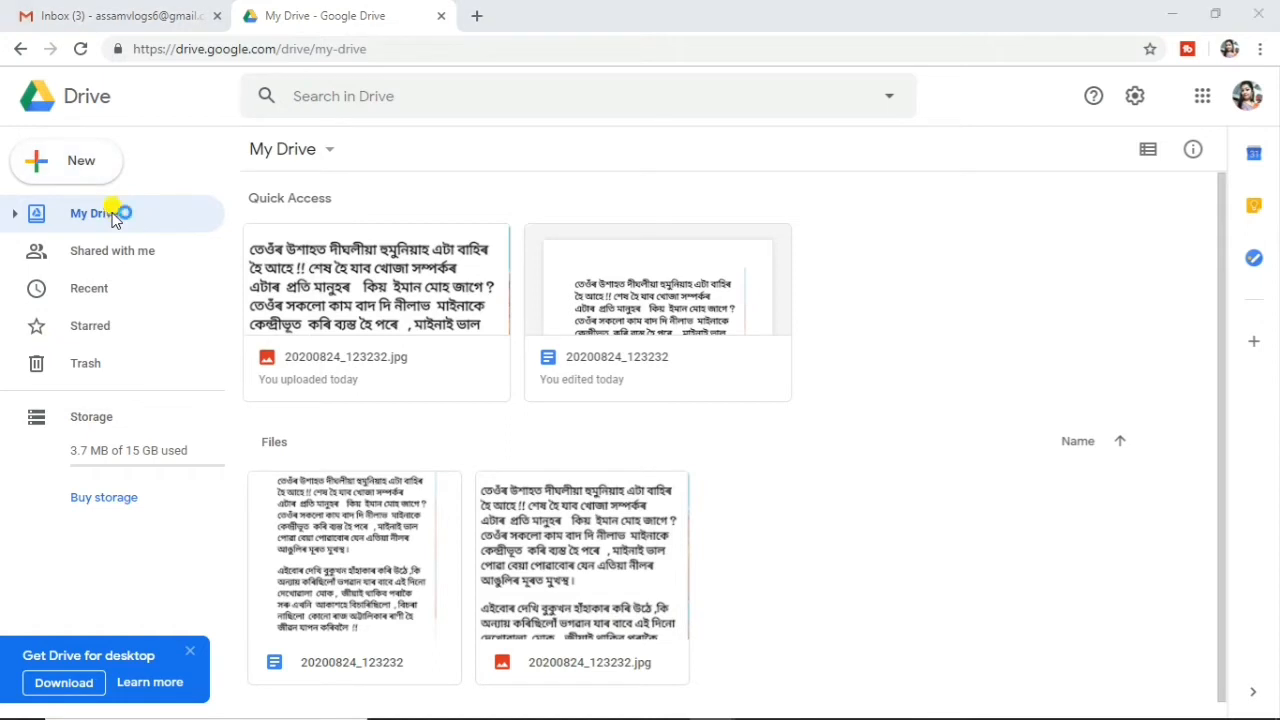
{"action": "left_click_drag", "start_coordinate": [146, 270], "coordinate": [149, 137]}
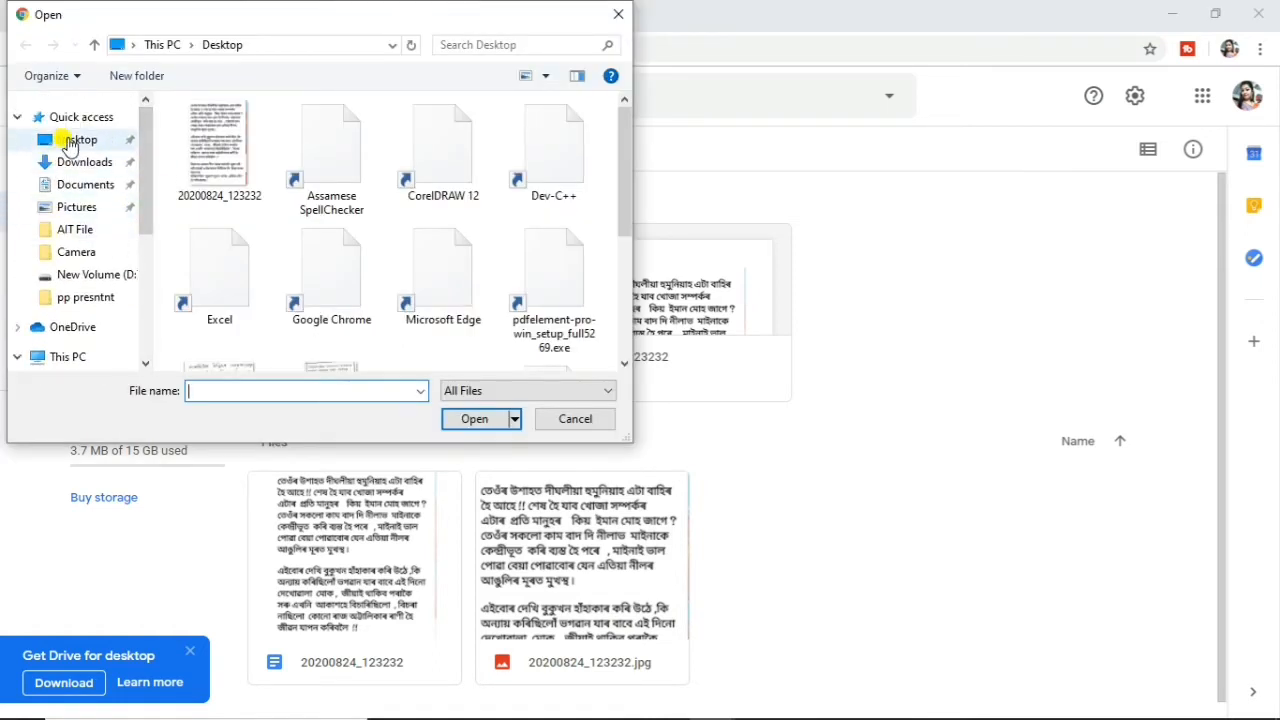
{"action": "left_click", "coordinate": [77, 142]}
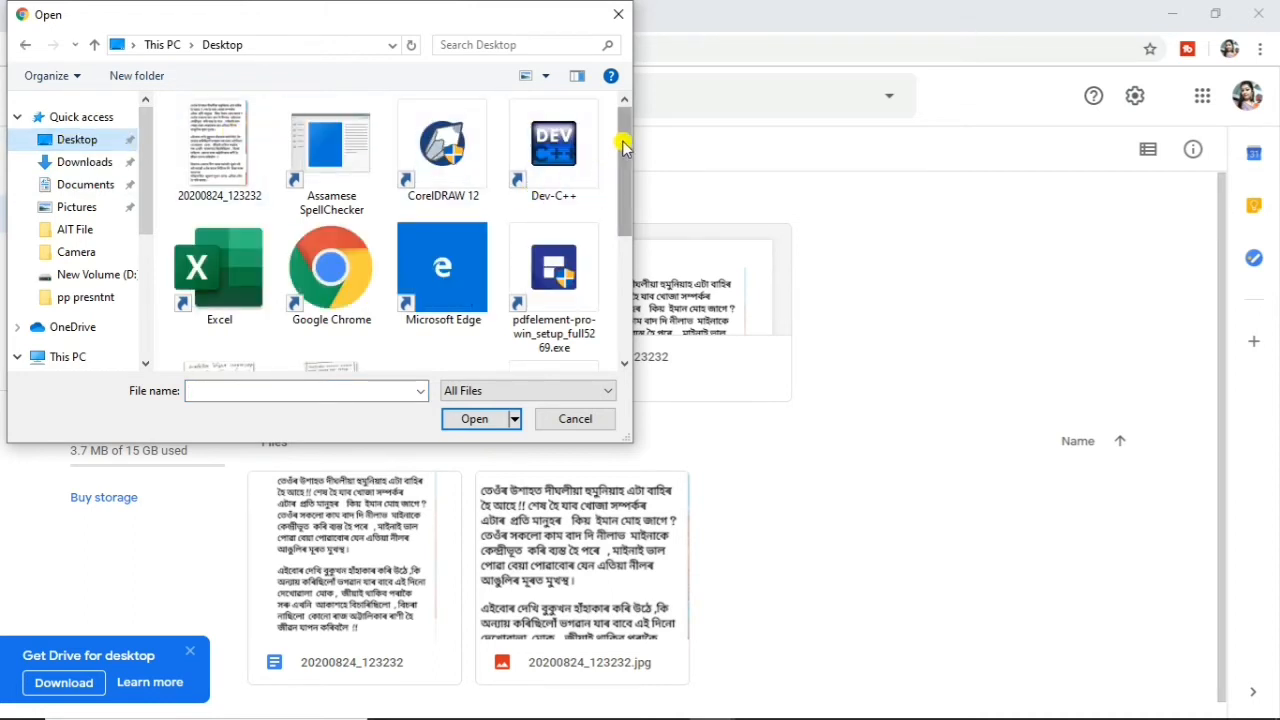
{"action": "left_click_drag", "start_coordinate": [624, 144], "coordinate": [626, 231]}
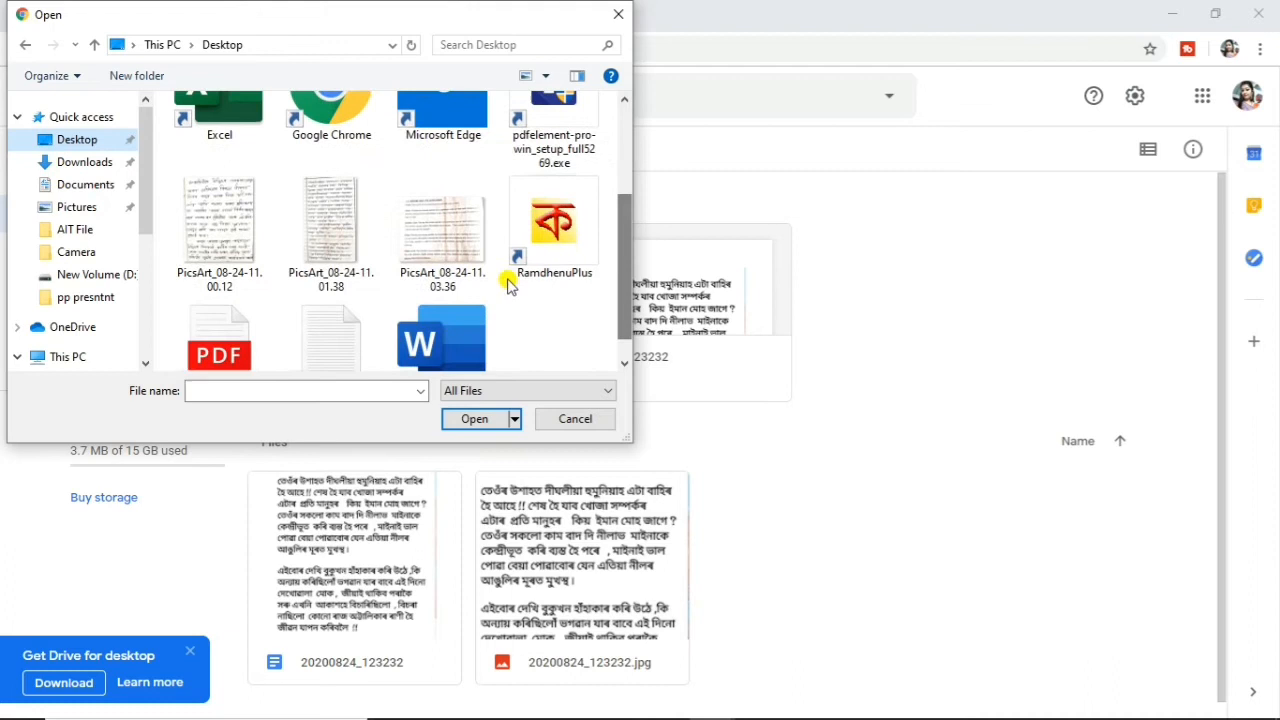
{"action": "left_click", "coordinate": [436, 243]}
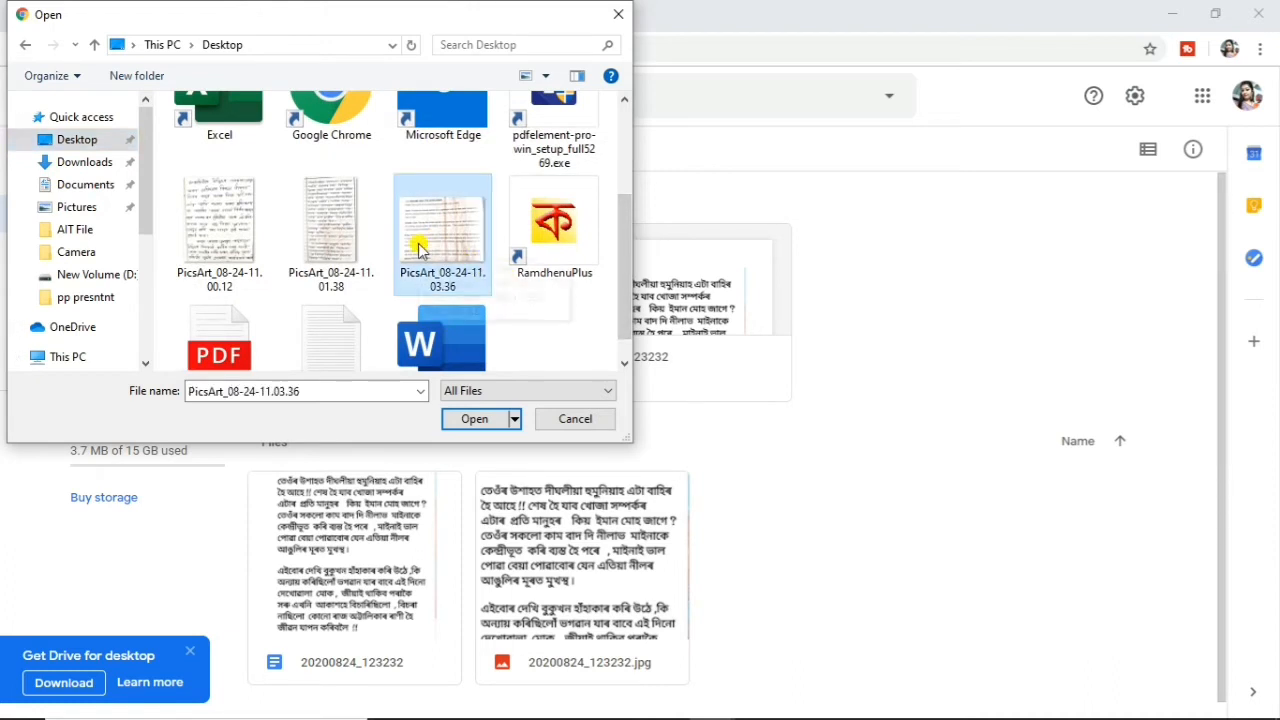
{"action": "left_click", "coordinate": [470, 421]}
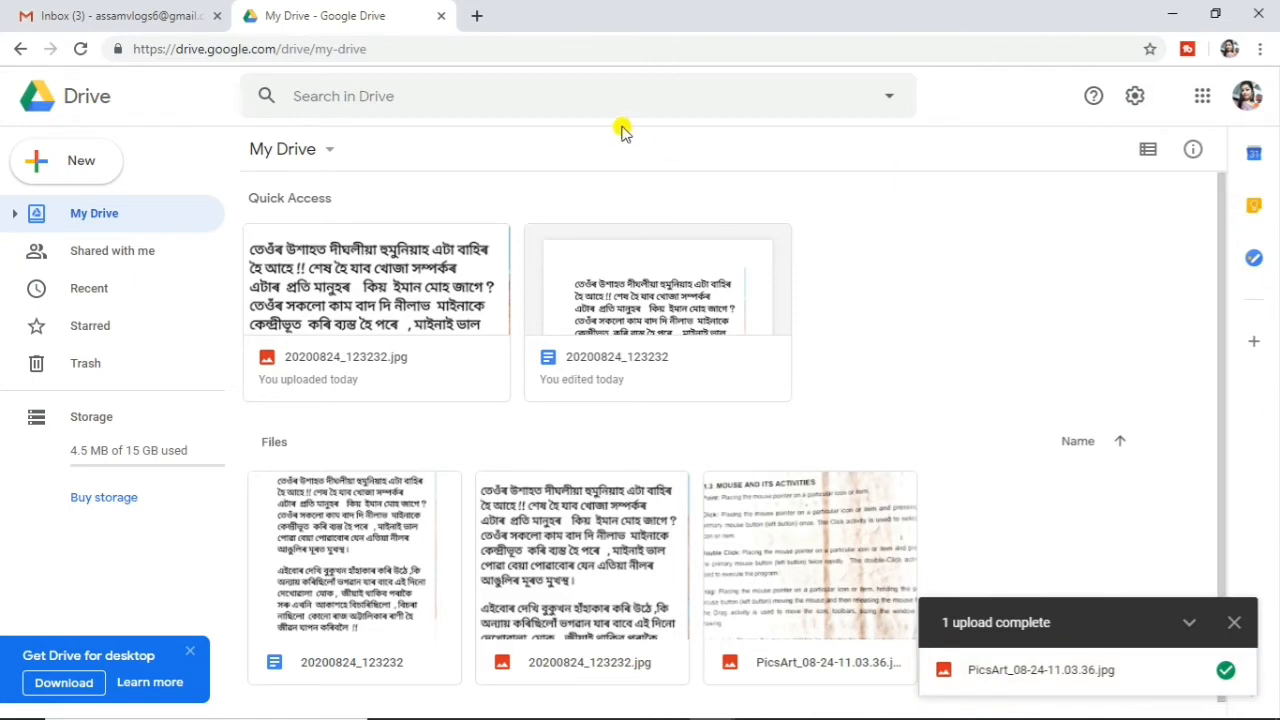
- Open the uploaded PicsArt_08-24-11.03.36.jpg image with Google Docs
{"action": "left_click_drag", "start_coordinate": [1220, 214], "coordinate": [1222, 385]}
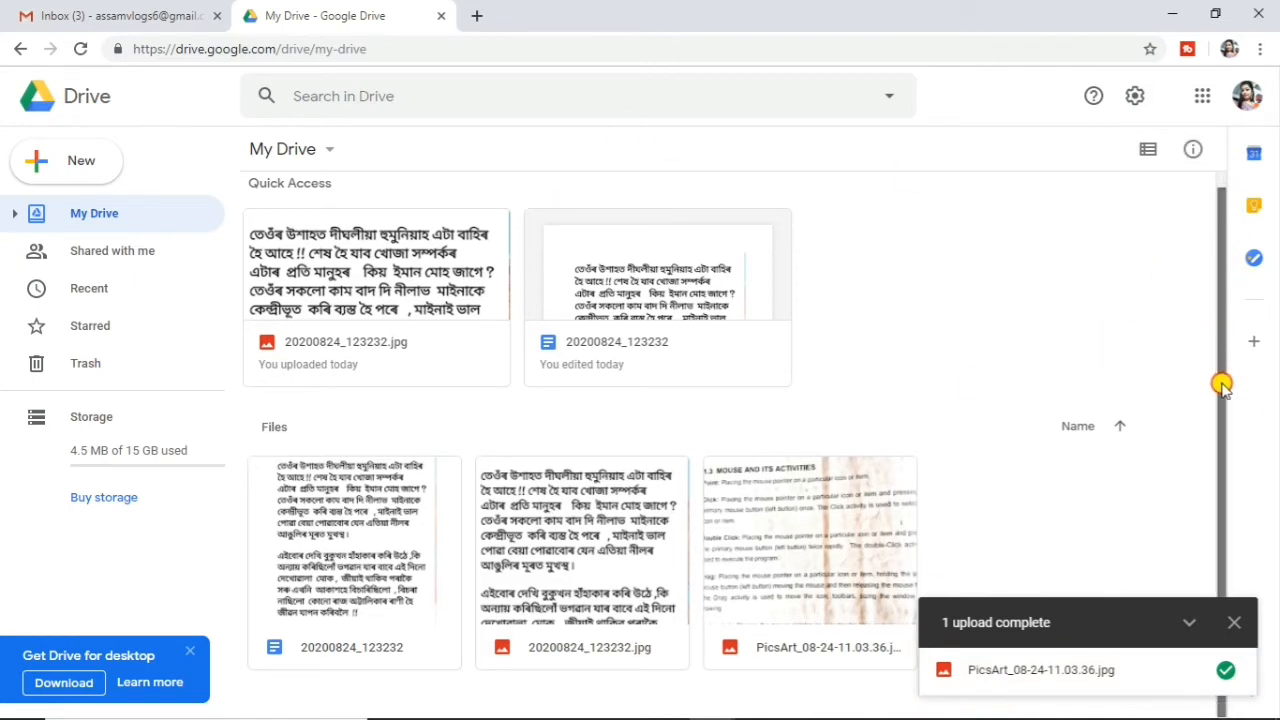
{"action": "left_click", "coordinate": [779, 523]}
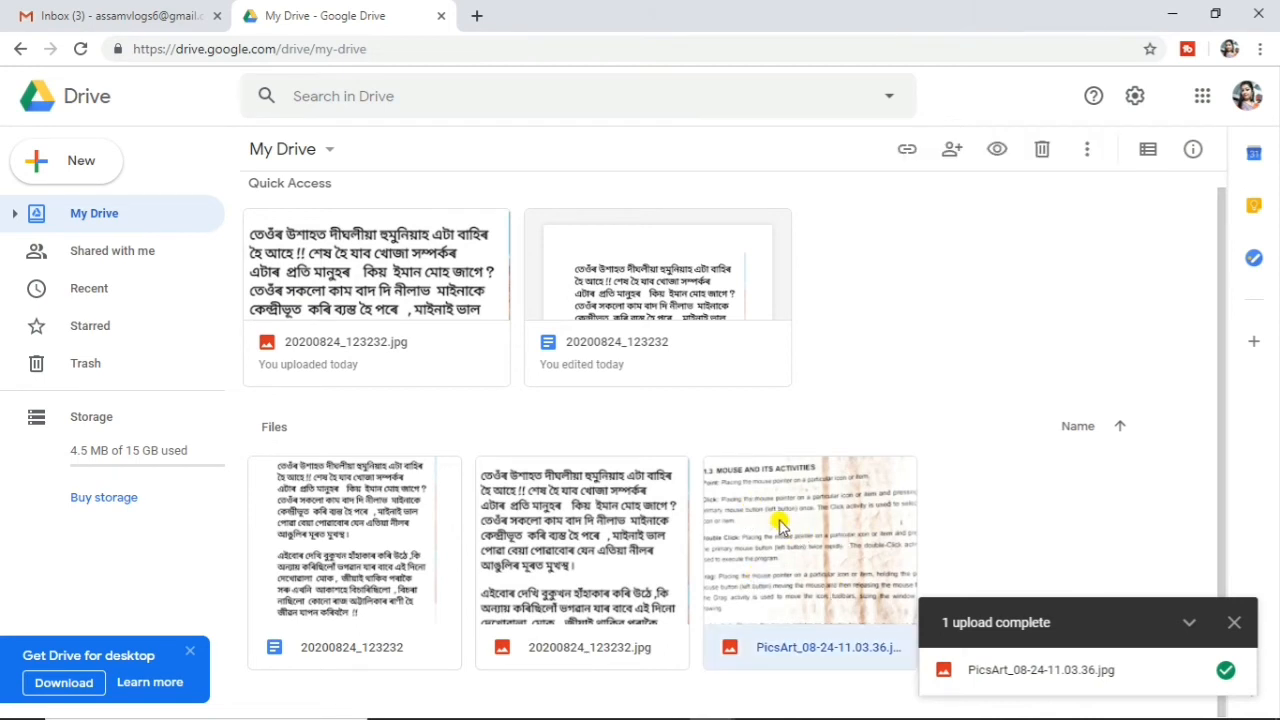
{"action": "right_click", "coordinate": [779, 523]}
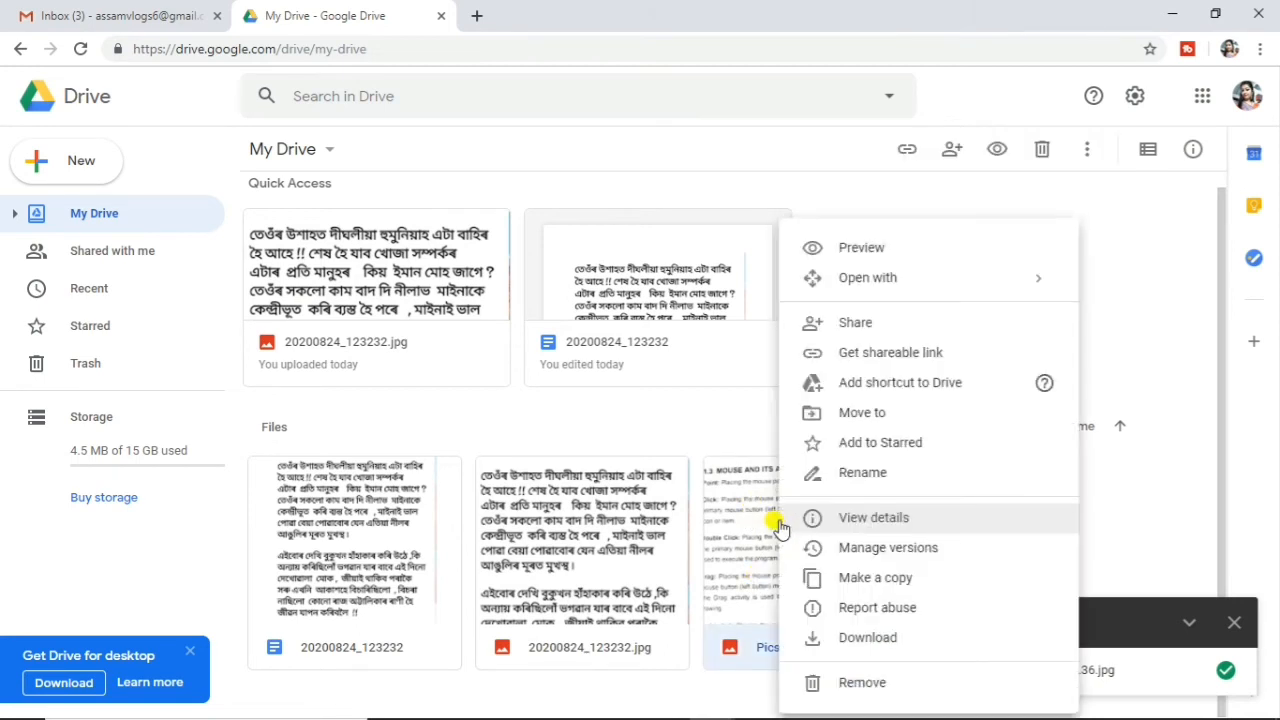
{"action": "mouse_move", "coordinate": [865, 285]}
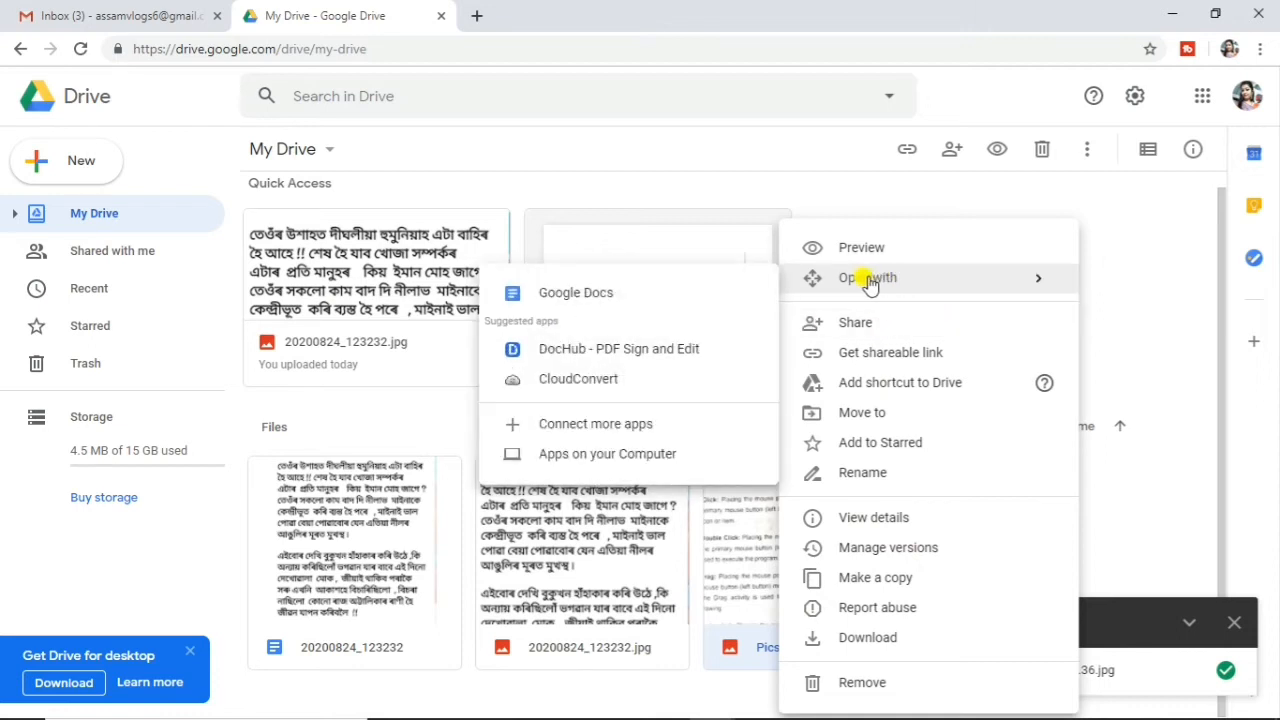
{"action": "left_click", "coordinate": [584, 298]}
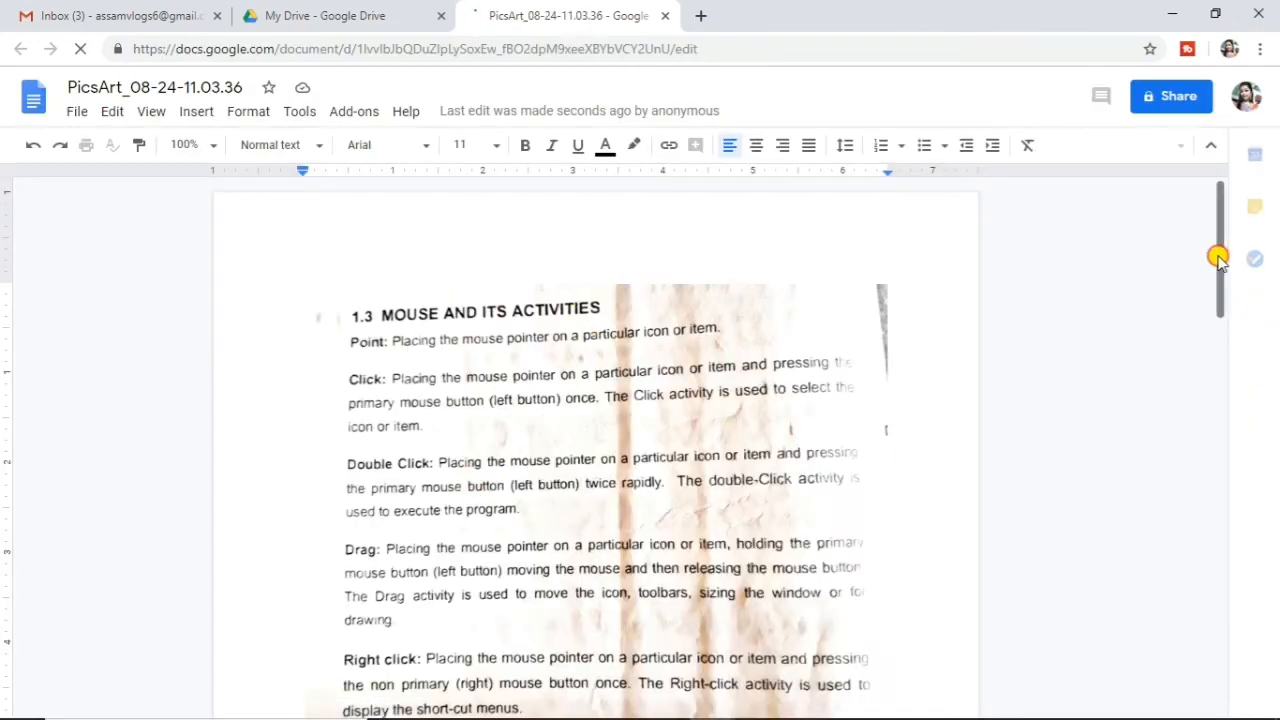
- Copy all the extracted text below the image, from "1.3 MOUSE AND ITS ACTIVITIES" through "short-cut menus."
{"action": "scroll", "coordinate": [1217, 260], "scroll_direction": "down", "scroll_amount": 1}
{"action": "scroll", "coordinate": [1217, 290], "scroll_direction": "down", "scroll_amount": 1}
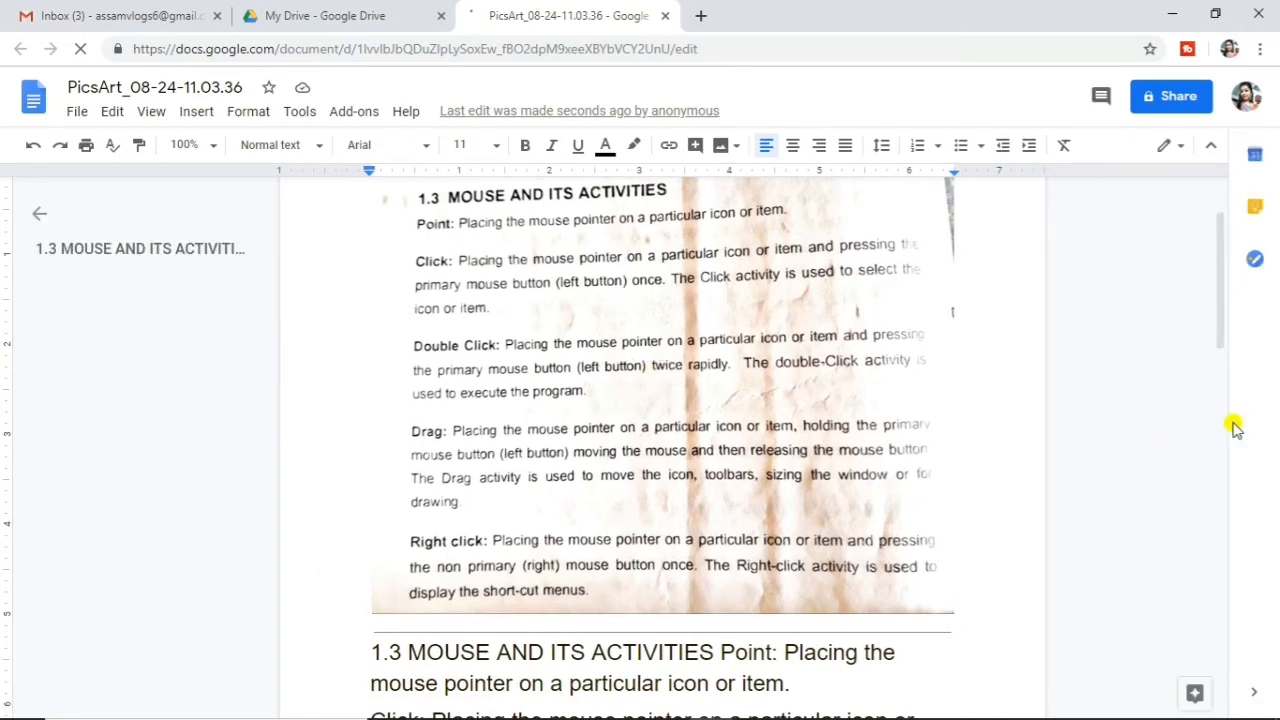
{"action": "left_click_drag", "start_coordinate": [1222, 248], "coordinate": [1272, 320]}
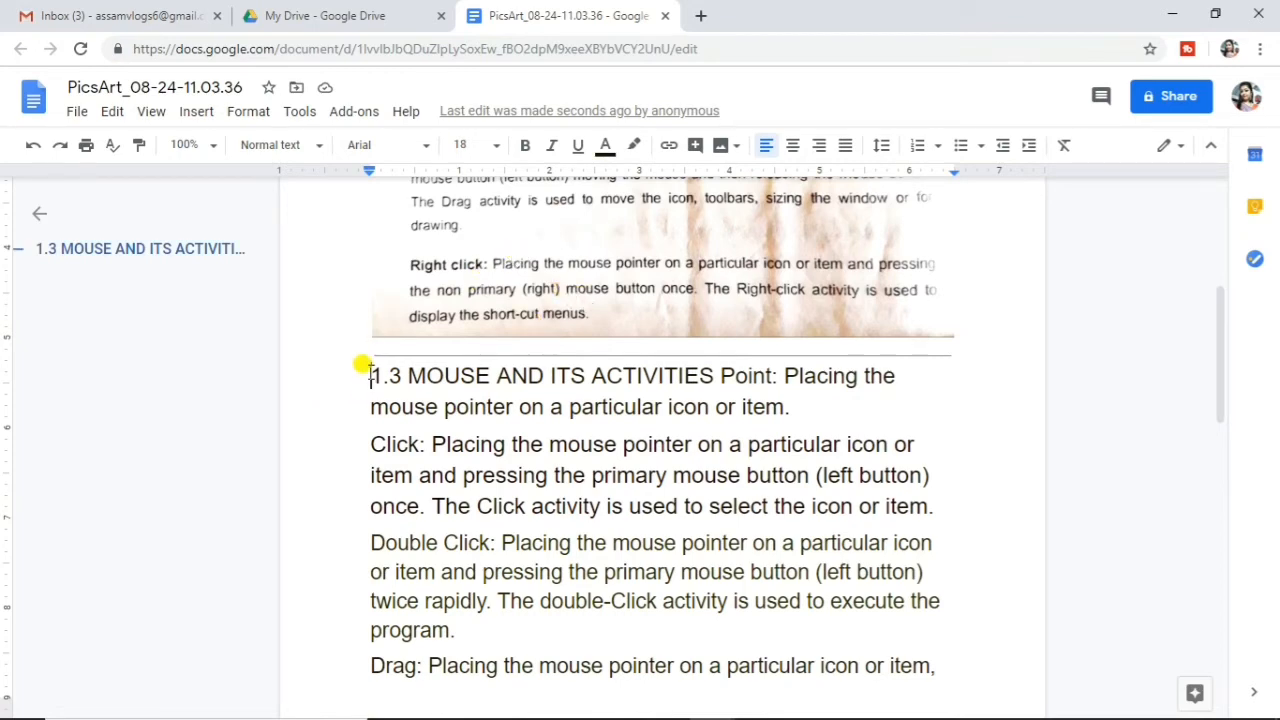
{"action": "left_click_drag", "start_coordinate": [362, 367], "coordinate": [614, 662]}
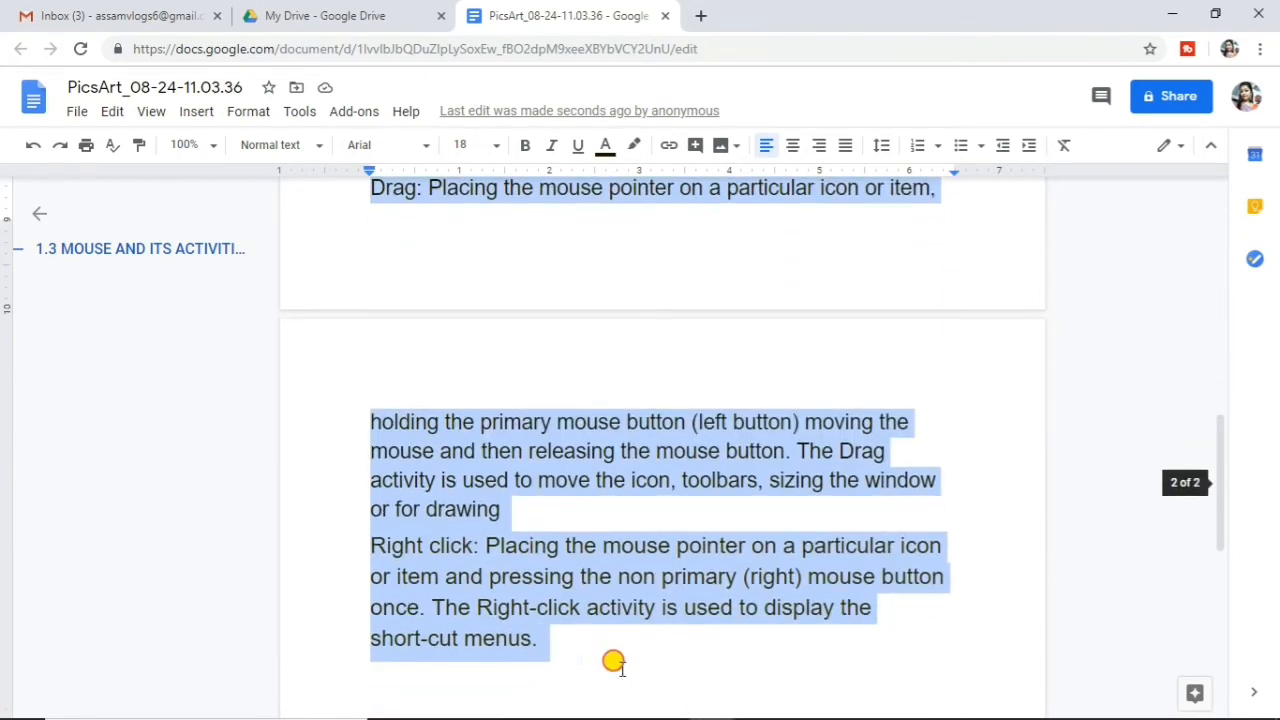
{"action": "right_click", "coordinate": [485, 588]}
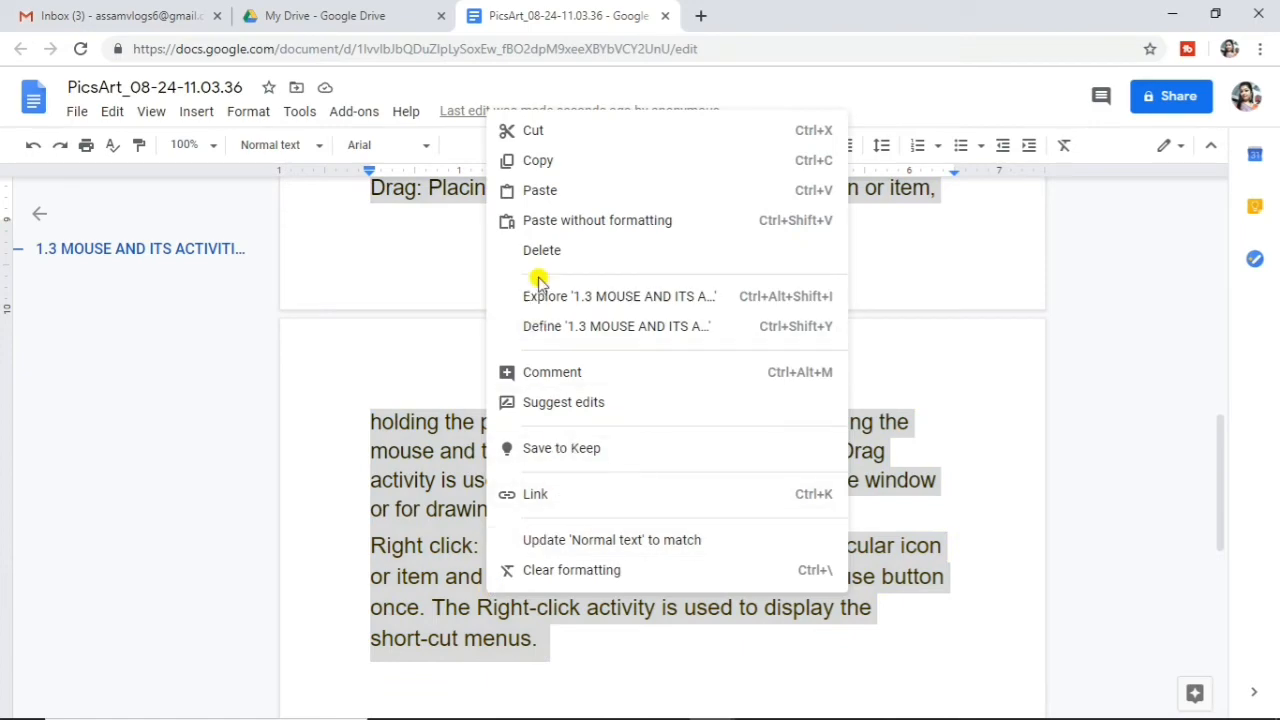
{"action": "right_click", "coordinate": [430, 240]}
{"action": "left_click", "coordinate": [466, 286]}
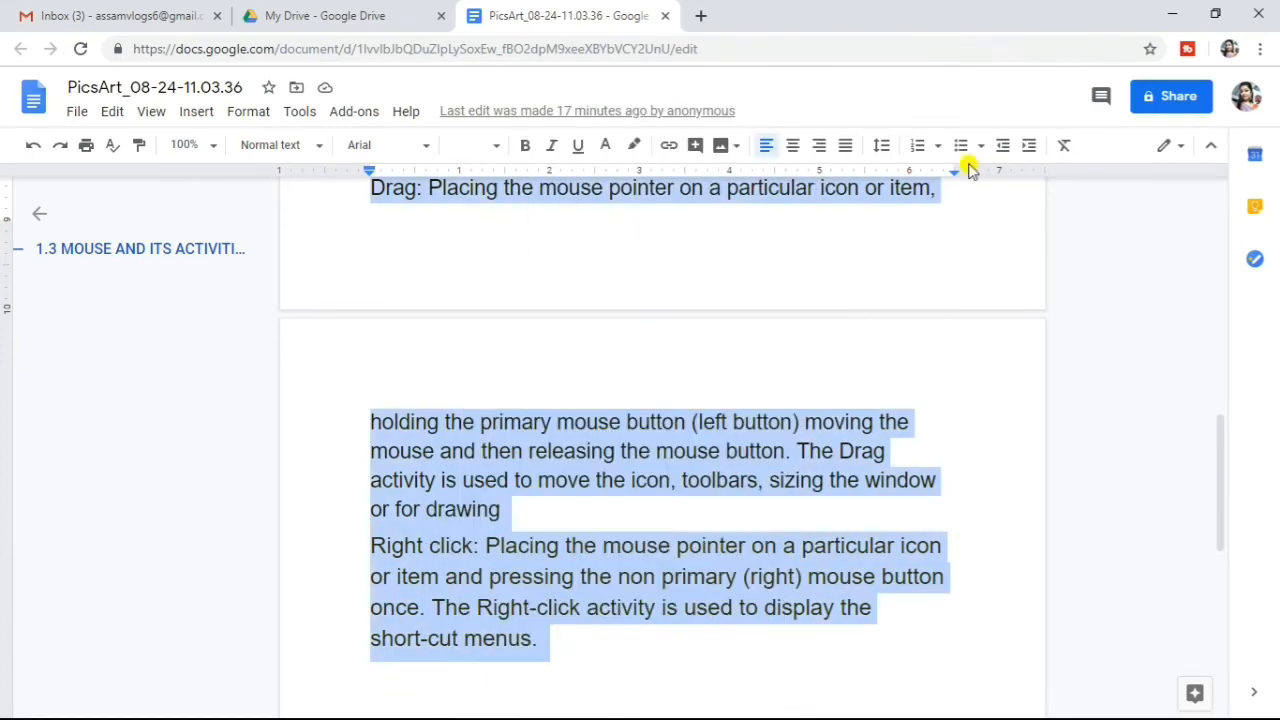
- Switch to Word, create a maximized blank document, and paste the copied text with its source formatting
{"action": "left_click", "coordinate": [1172, 15]}
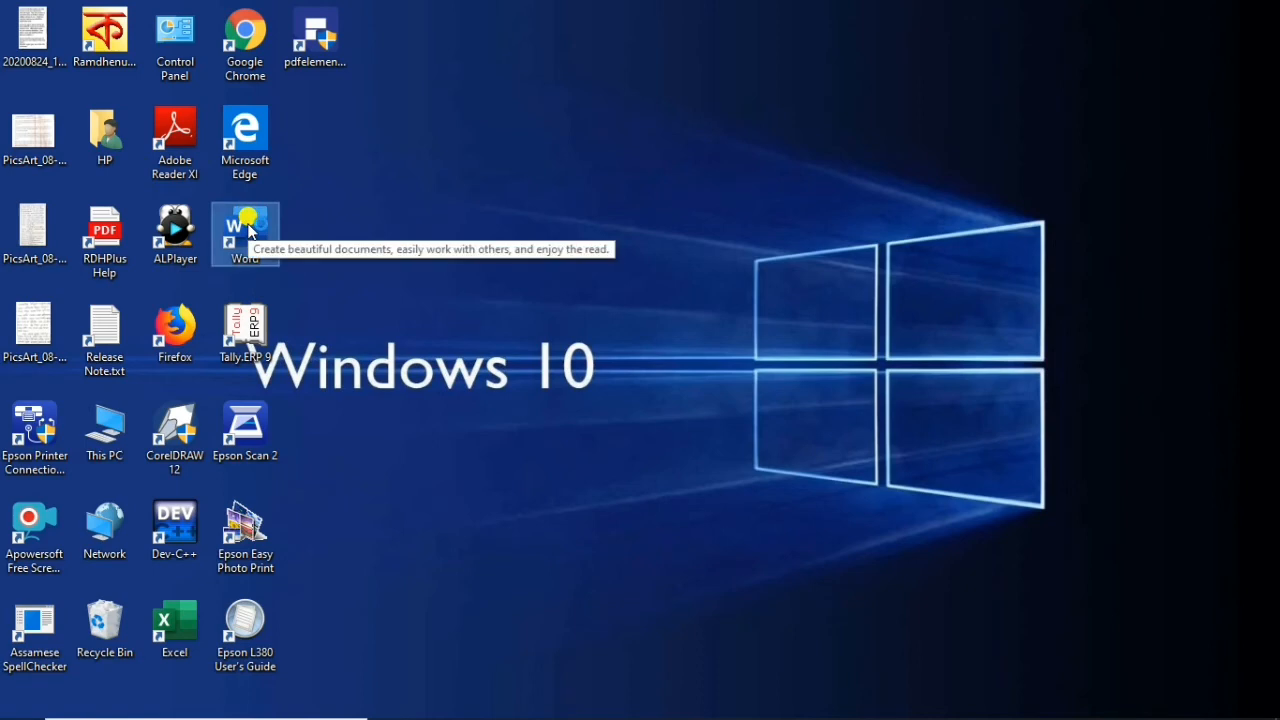
{"action": "double_click", "coordinate": [248, 220]}
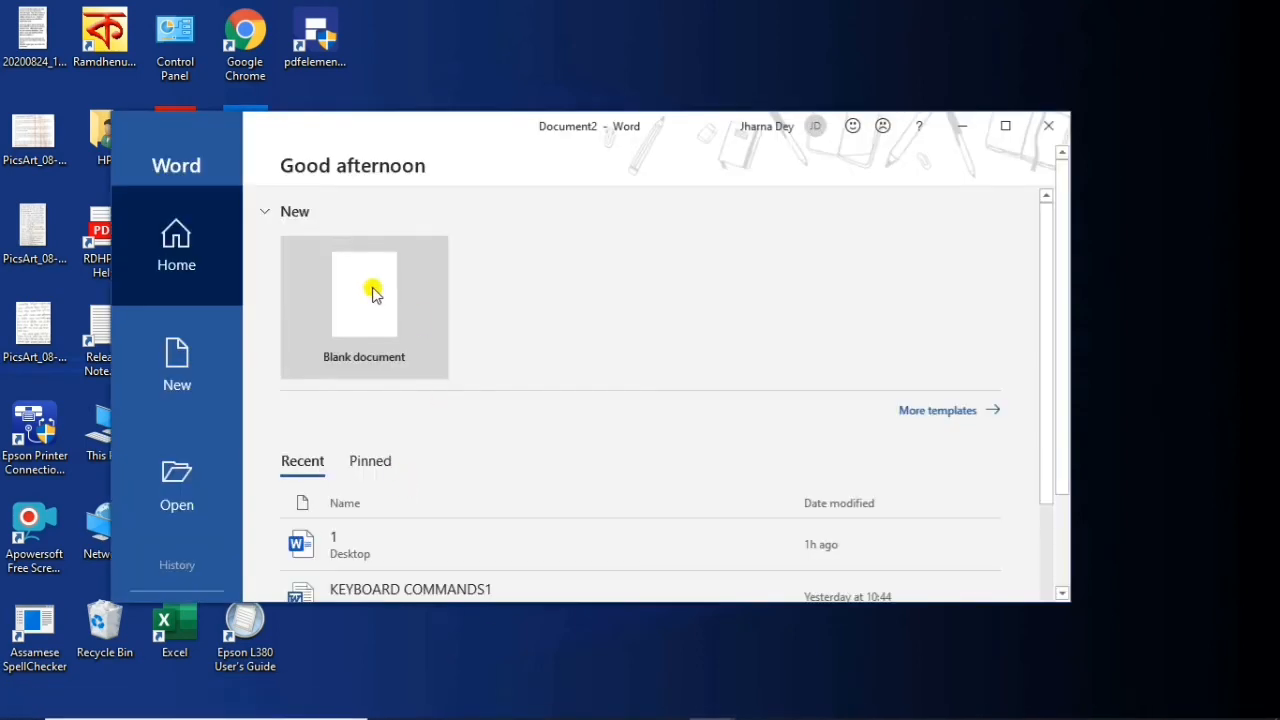
{"action": "left_click", "coordinate": [373, 291]}
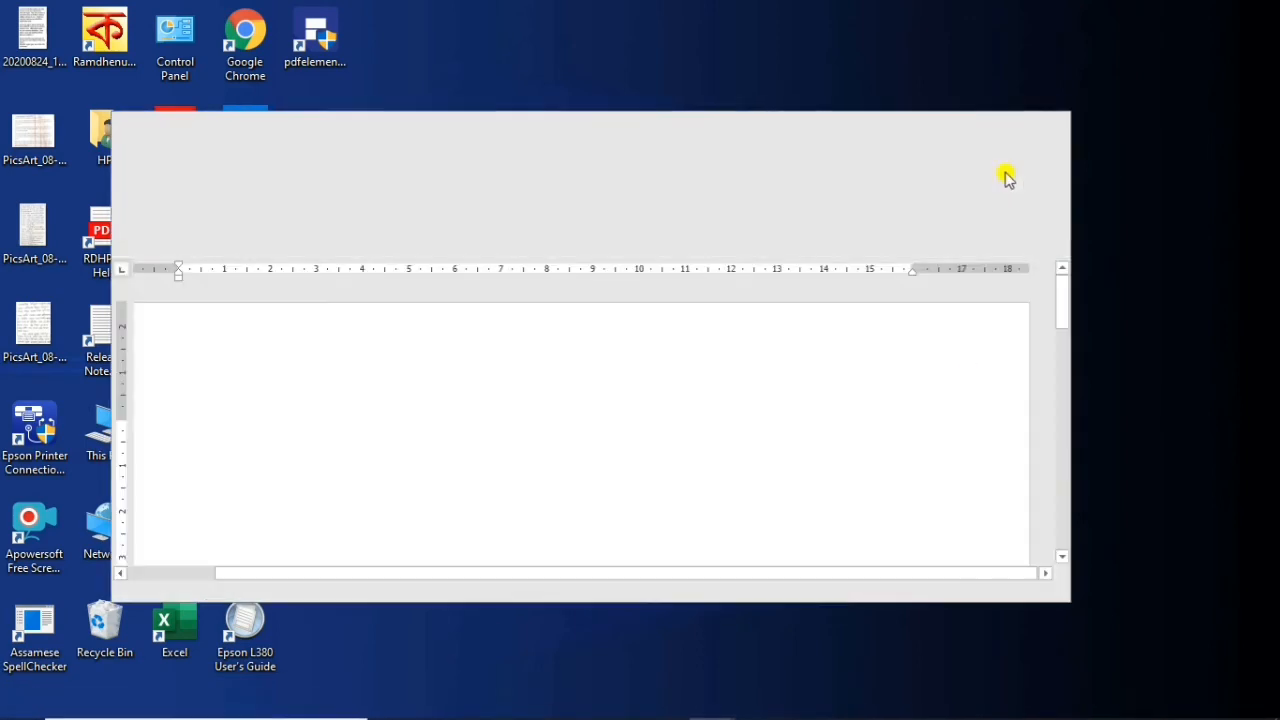
{"action": "left_click", "coordinate": [1027, 148]}
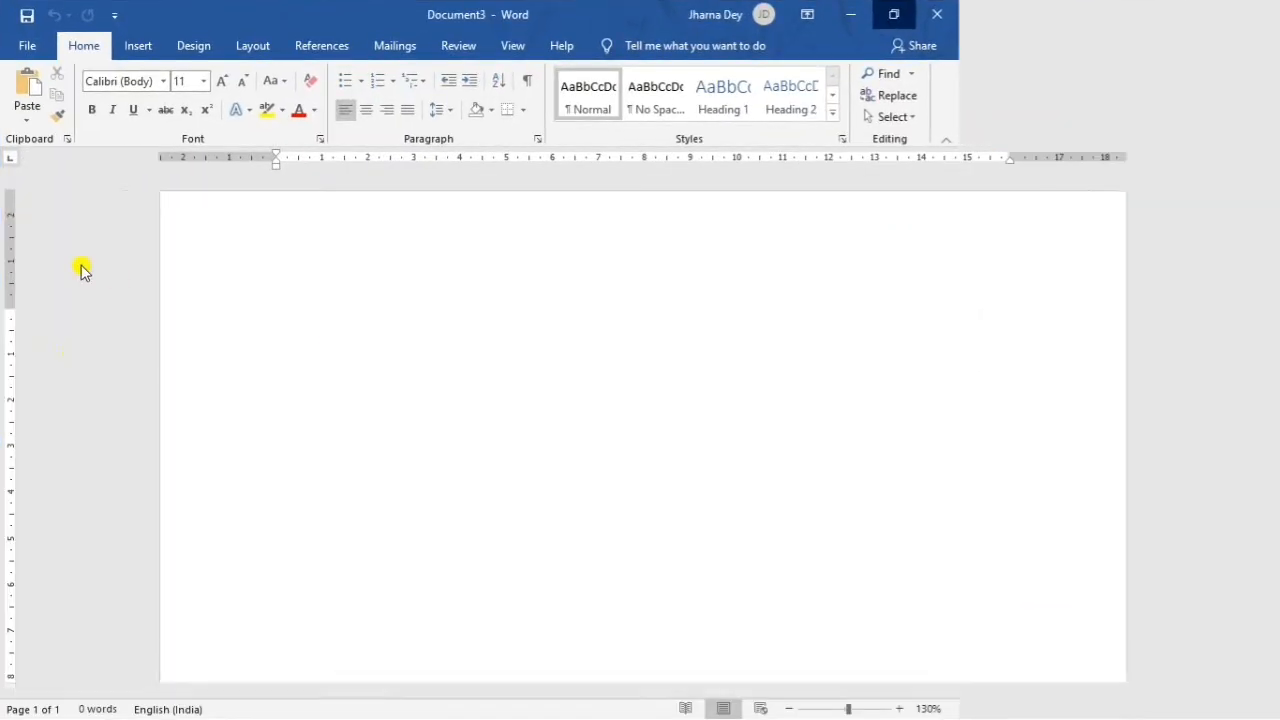
{"action": "right_click", "coordinate": [281, 308]}
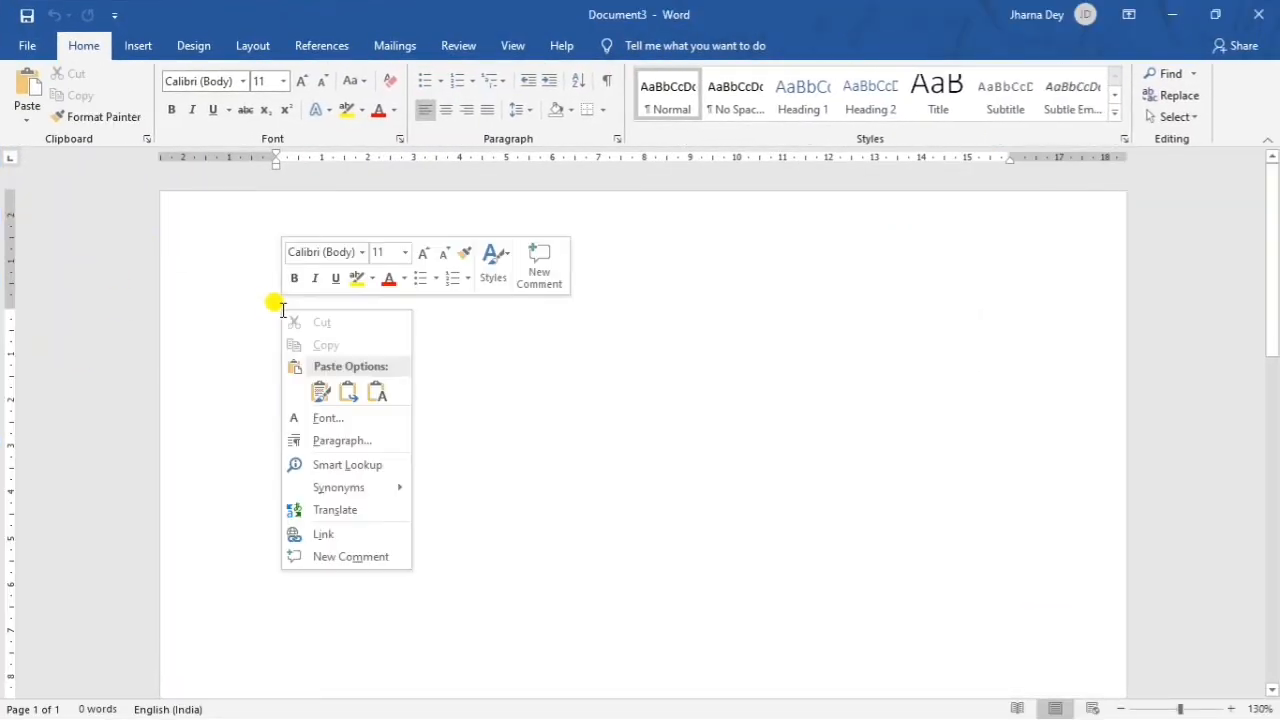
{"action": "left_click", "coordinate": [319, 391]}
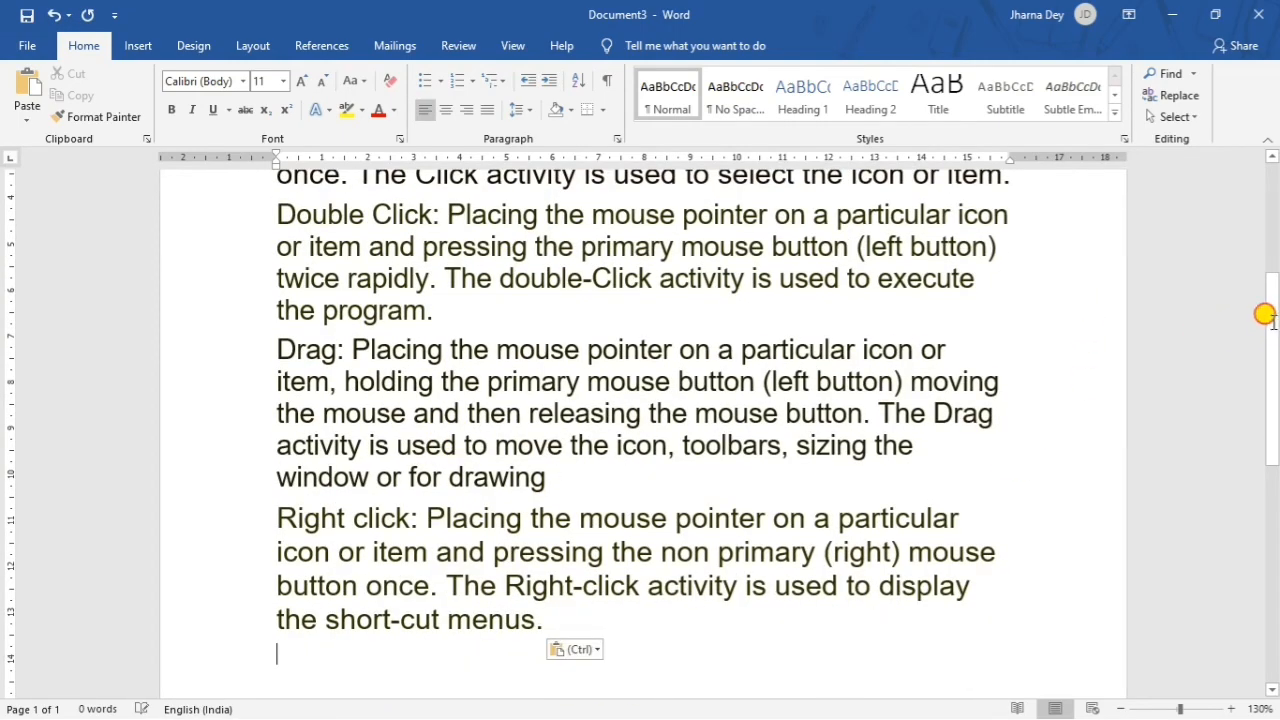
- Insert a paragraph break before "Point:" so the heading "1.3 MOUSE AND ITS ACTIVITIES" stands on its own line
{"action": "scroll", "coordinate": [1265, 315], "scroll_direction": "up", "scroll_amount": 5}
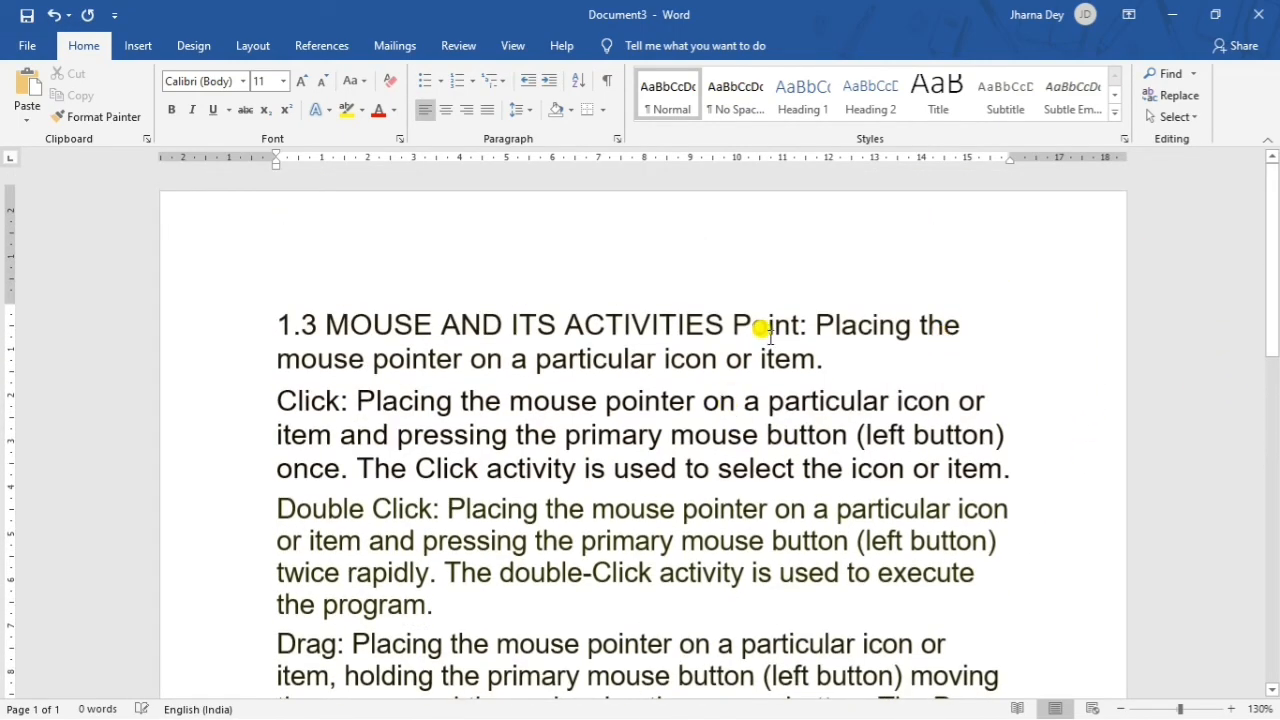
{"action": "left_click", "coordinate": [729, 324]}
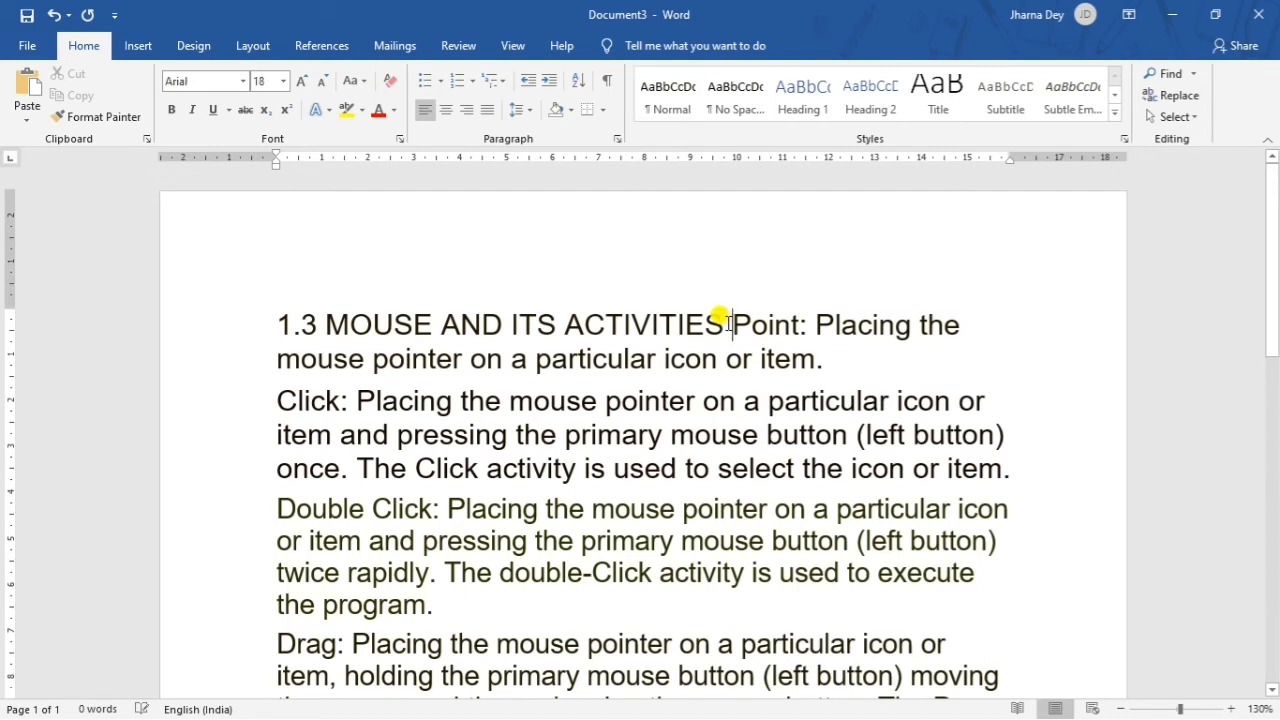
{"action": "key", "text": "Return"}
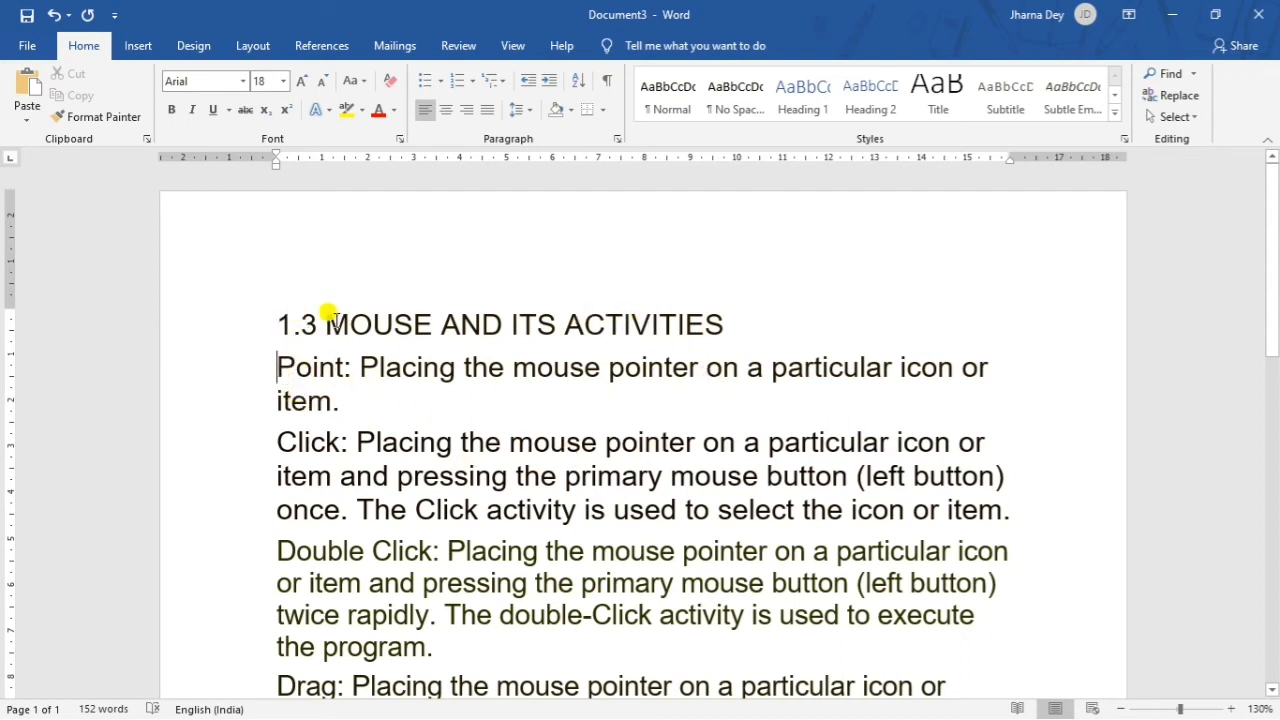
{"action": "left_click_drag", "start_coordinate": [1274, 297], "coordinate": [1274, 337]}
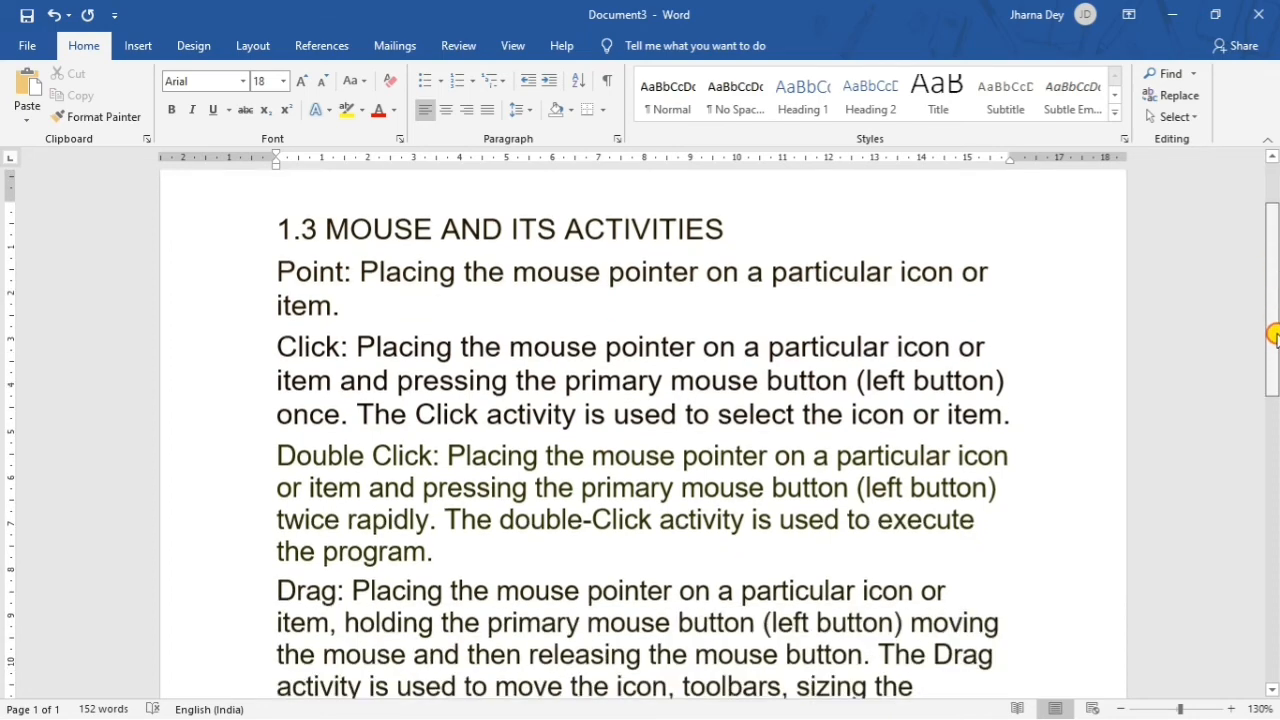
{"action": "left_click", "coordinate": [12, 44]}
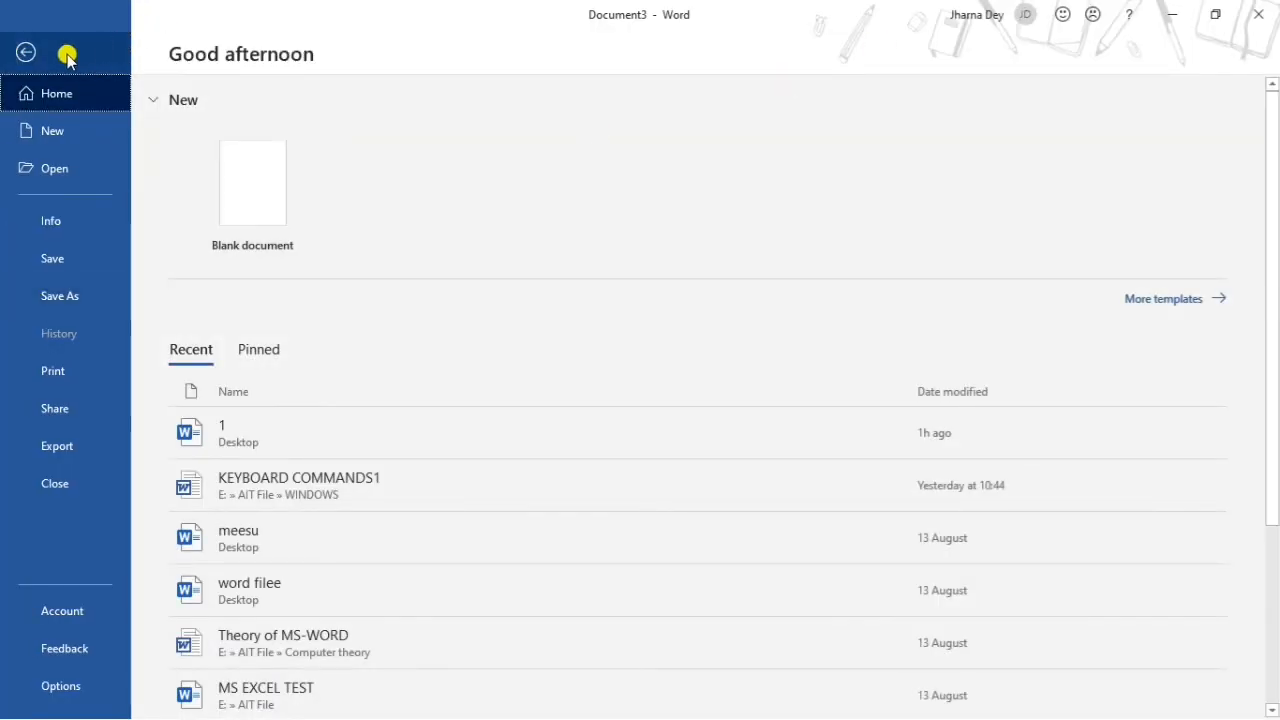
{"action": "left_click", "coordinate": [24, 52]}
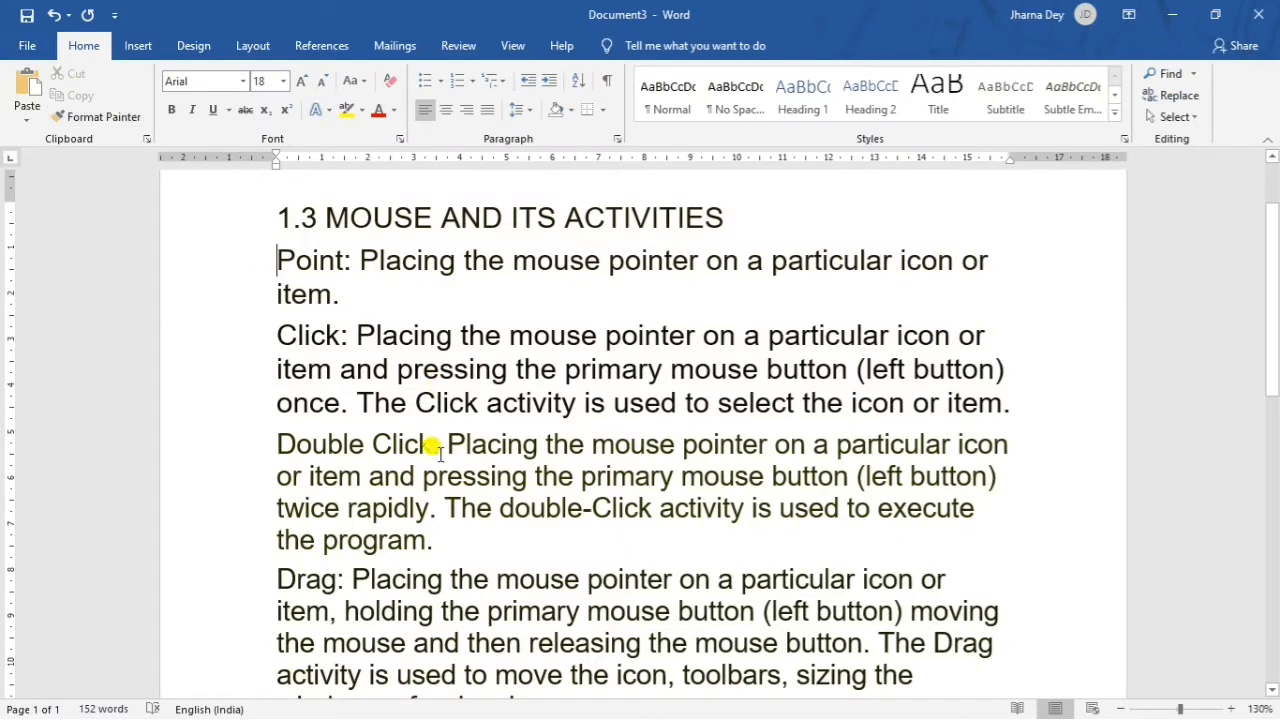